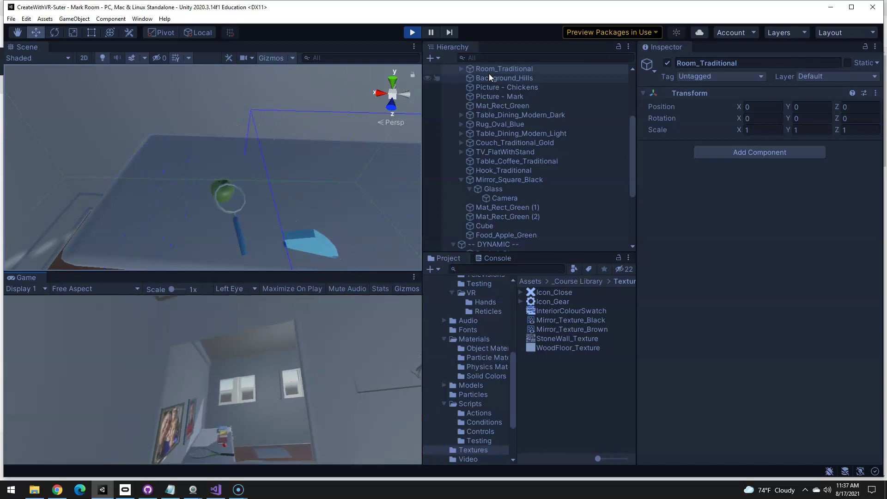
Step: Exit Play mode and scroll the Project folder tree back to the top
left_click(412, 31)
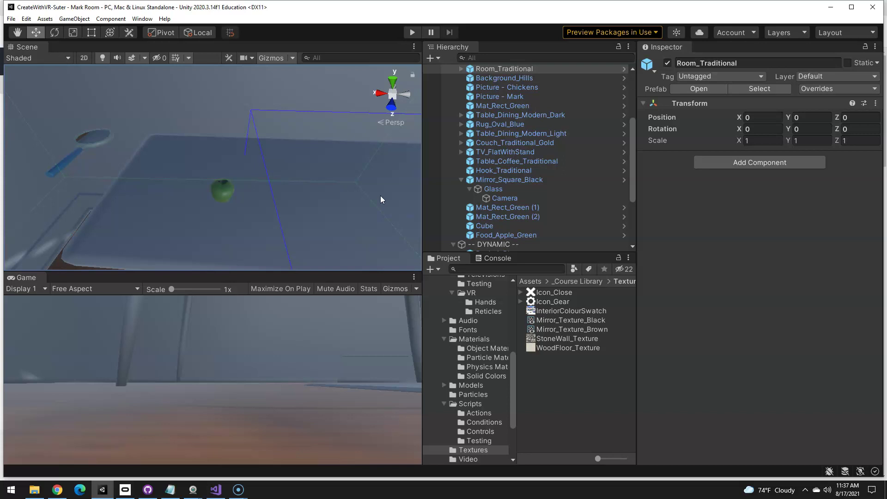
scroll(490, 373, "up", 7)
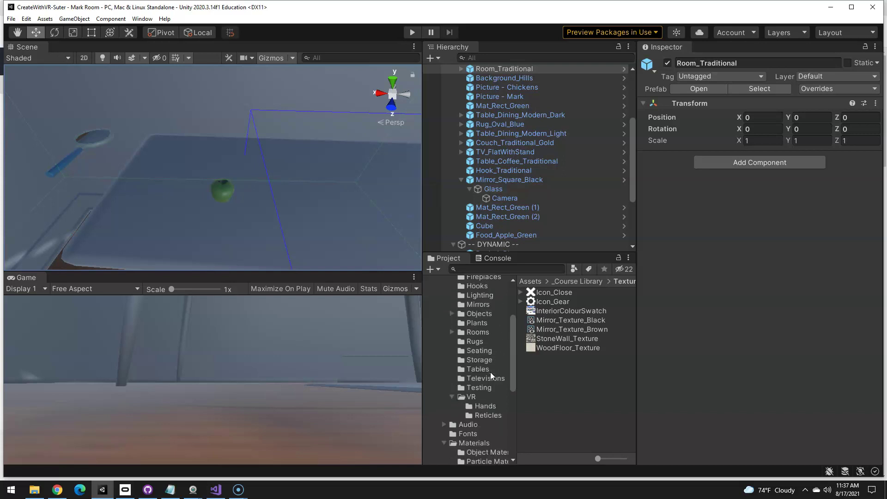
Step: Search the project for 'mag', select the Object_MagnifyingGlass prefab, and widen the Project pane
left_click(467, 318)
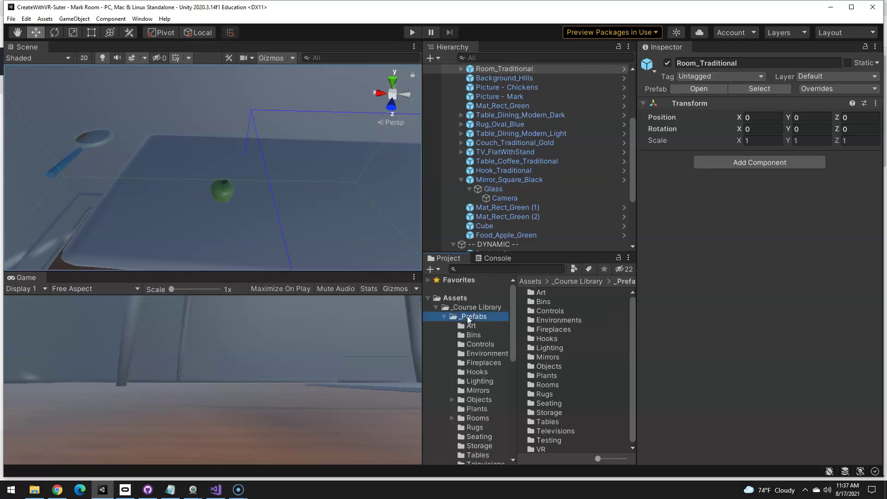
left_click(531, 269)
type("mag")
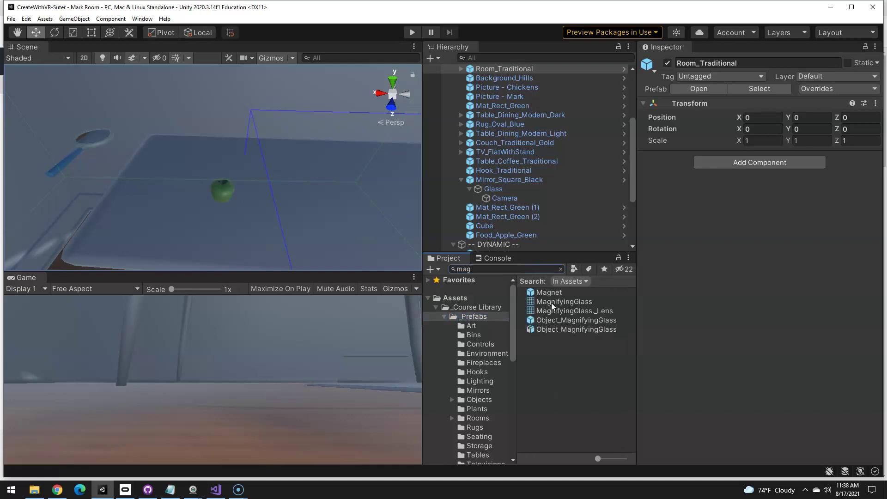
left_click(559, 319)
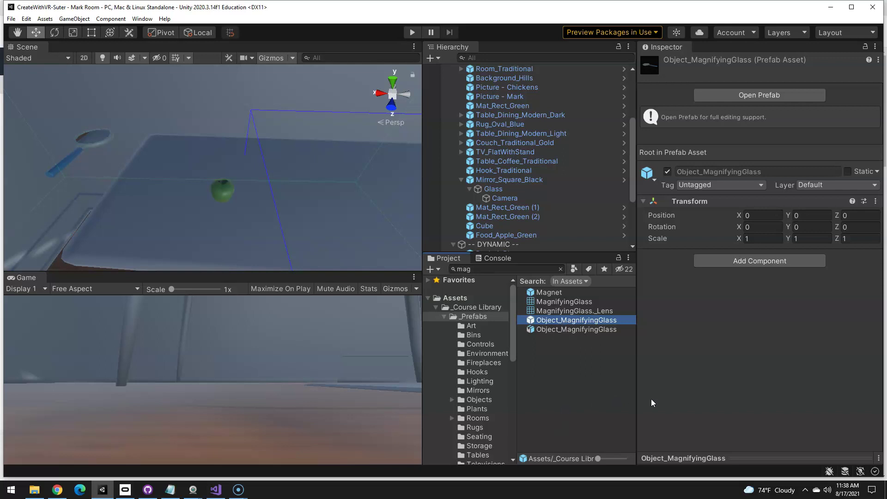
left_click_drag(636, 394, 714, 393)
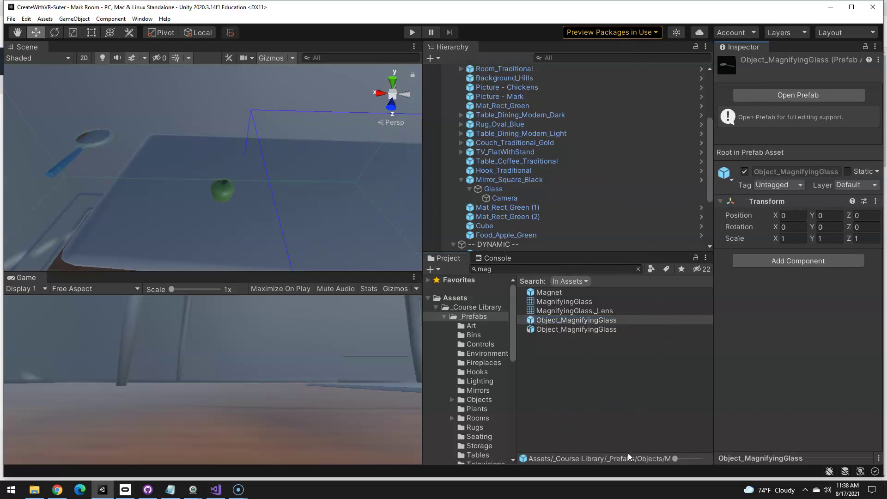
left_click(553, 328)
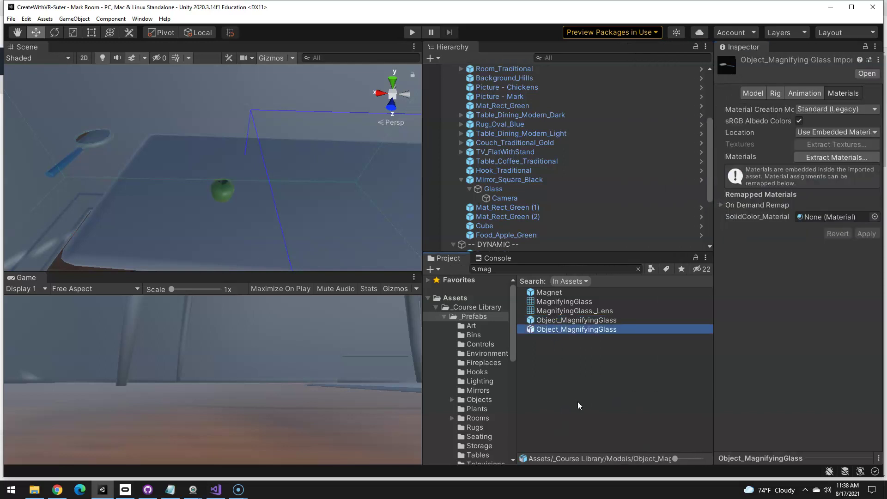
left_click(541, 321)
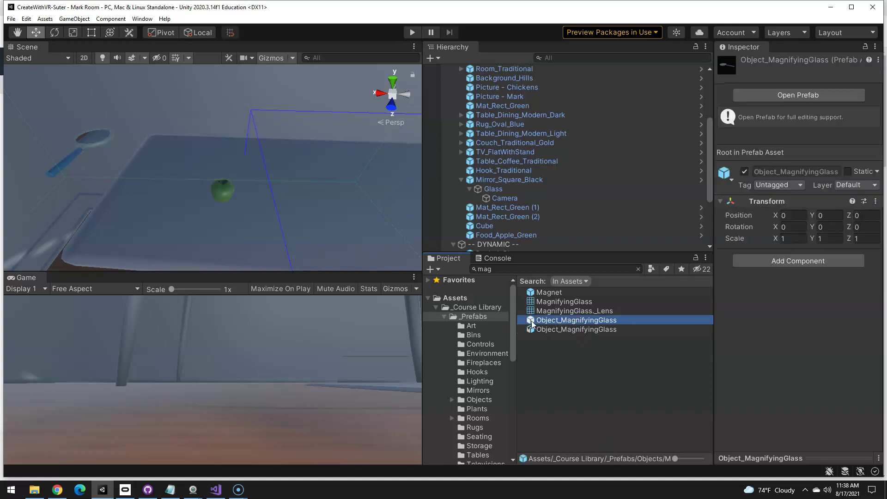
Step: Drop an Object_MagnifyingGlass instance beside the first glass and parent it under DYNAMIC
left_click_drag(531, 321, 190, 127)
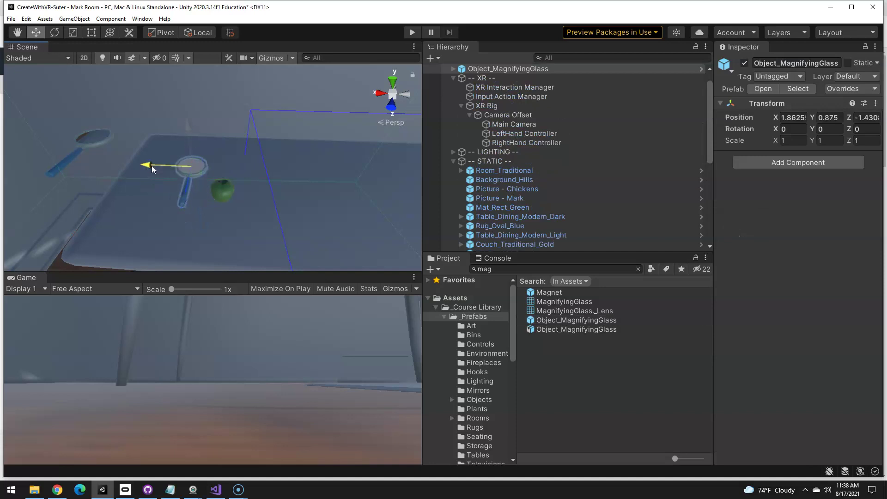
left_click_drag(157, 168, 183, 171)
left_click_drag(220, 198, 220, 209)
right_click_drag(263, 156, 262, 198)
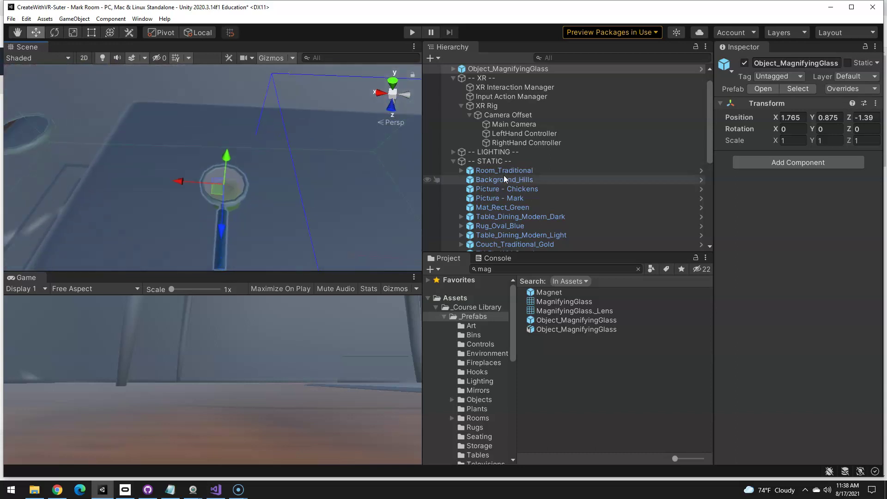
scroll(518, 182, "up", 2)
left_click_drag(480, 88, 494, 145)
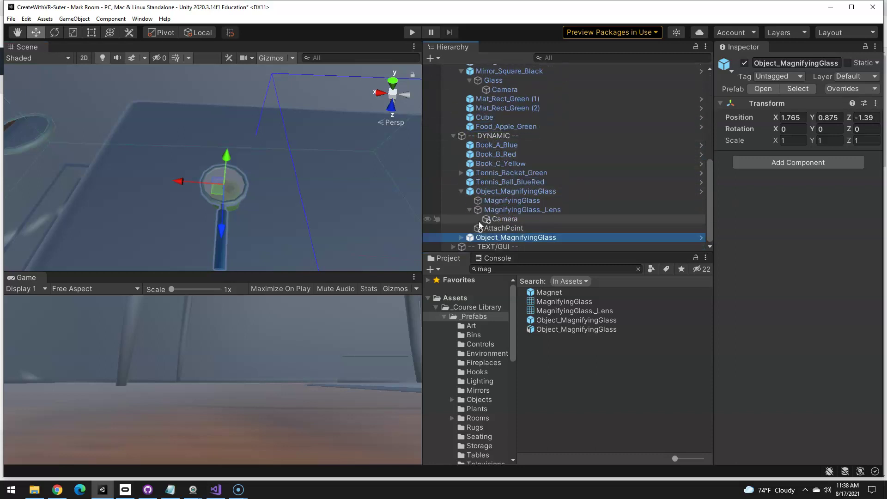
Step: Rename the new instance to MagGlass2
left_click(482, 237)
left_click_drag(505, 237, 449, 238)
key("BackSpace")
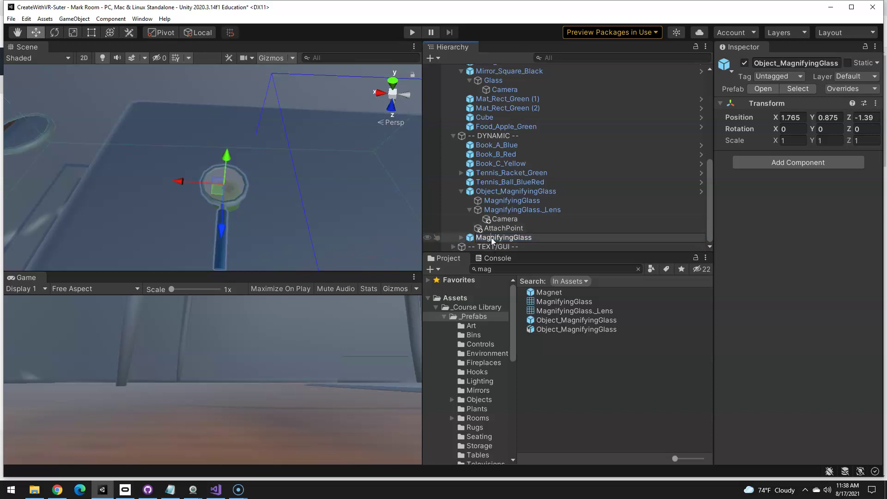
left_click_drag(510, 239, 513, 239)
key("BackSpace")
type("2")
key("Return")
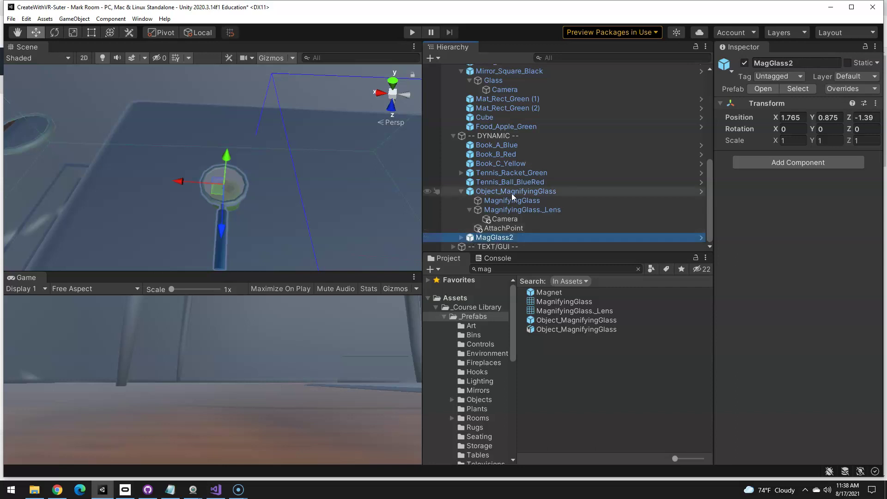
Step: Expand MagGlass2 and toggle its MagnifyingGlass handle off and on to identify it
left_click(460, 237)
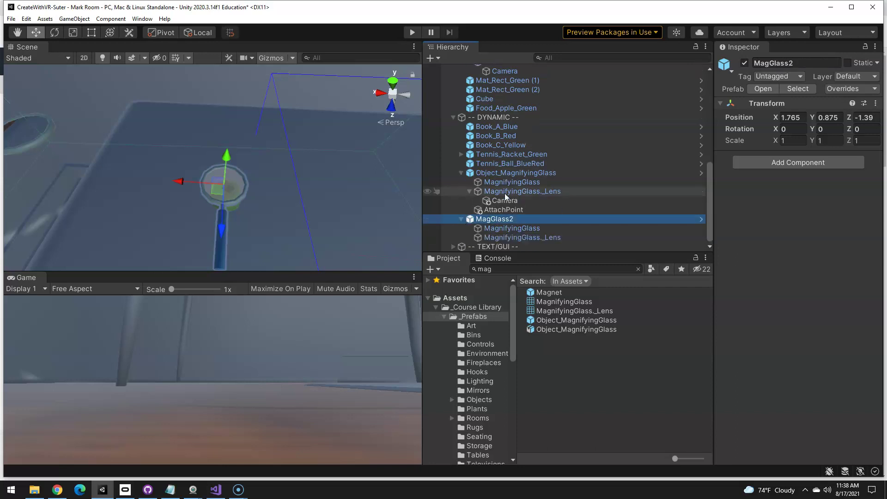
left_click(508, 227)
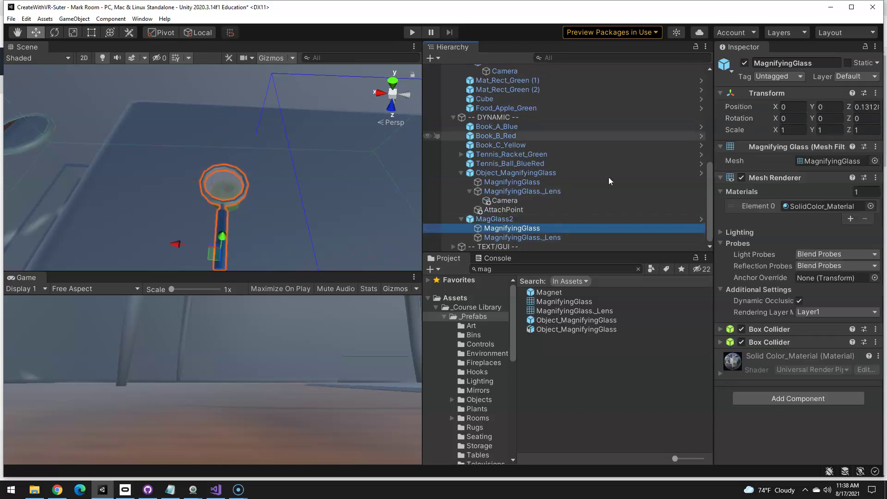
left_click(744, 63)
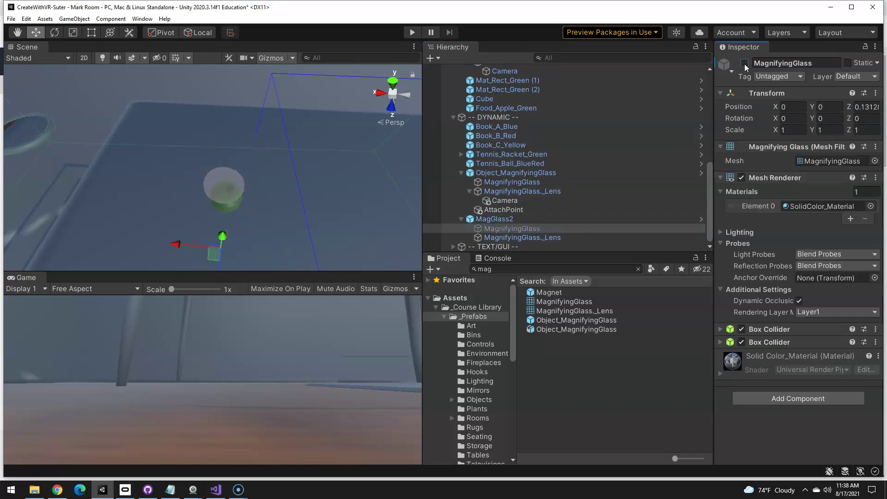
left_click(744, 64)
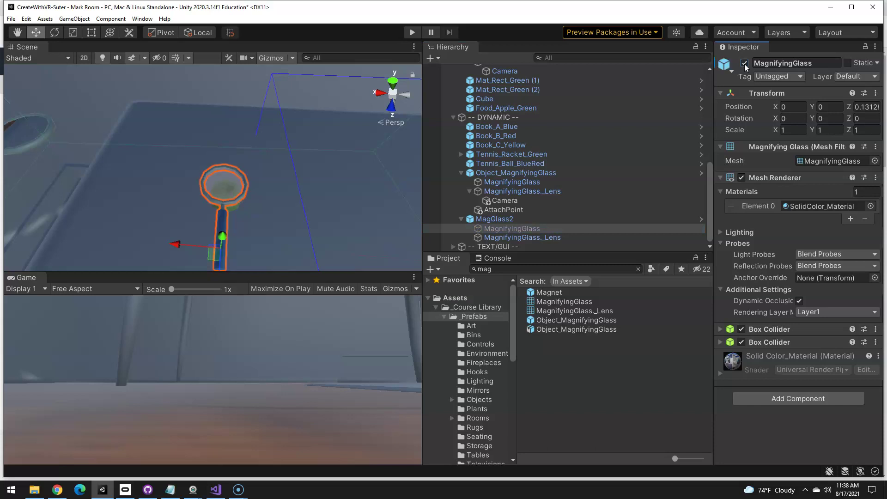
left_click(744, 63)
left_click(744, 63)
Step: Select MagGlass2's MagnifyingGlass_Lens and briefly hide, then show it
left_click(513, 237)
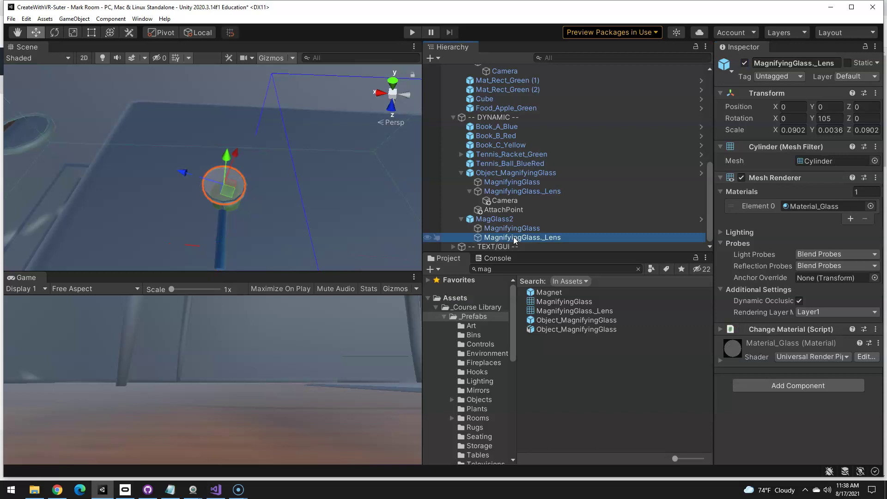
left_click(744, 64)
left_click(744, 64)
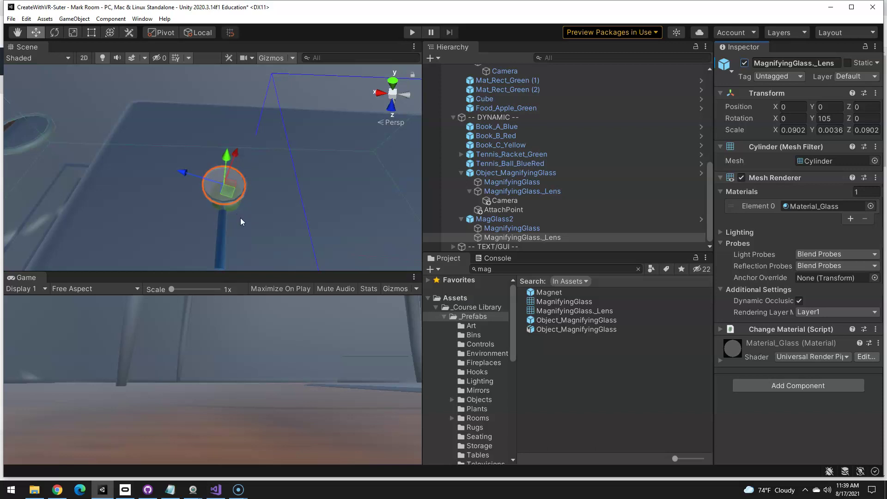
right_click_drag(245, 224, 166, 120)
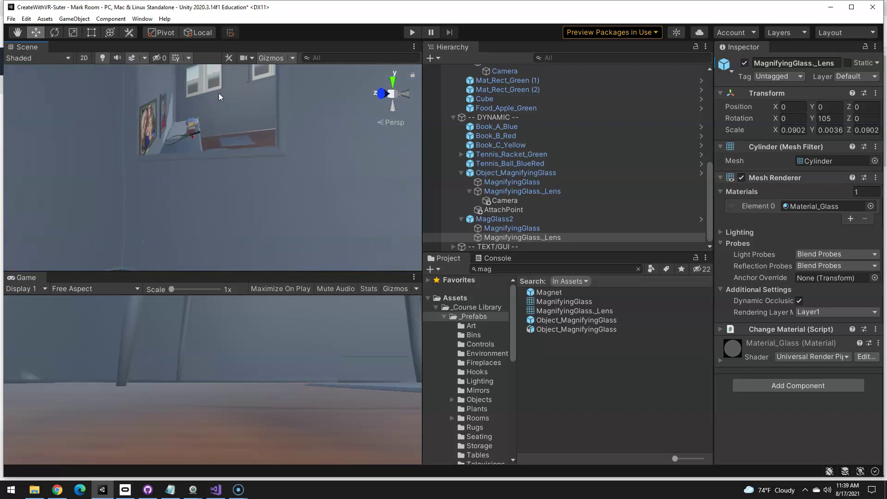
right_click_drag(221, 106, 306, 312)
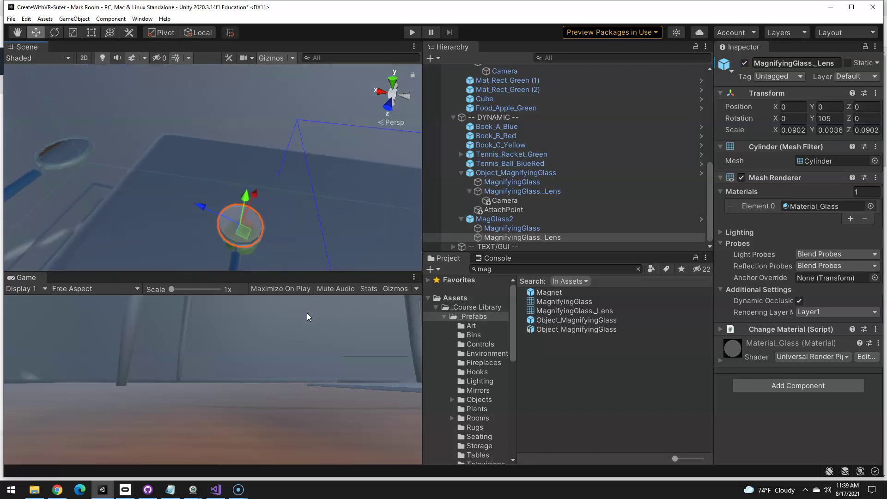
left_click(69, 149)
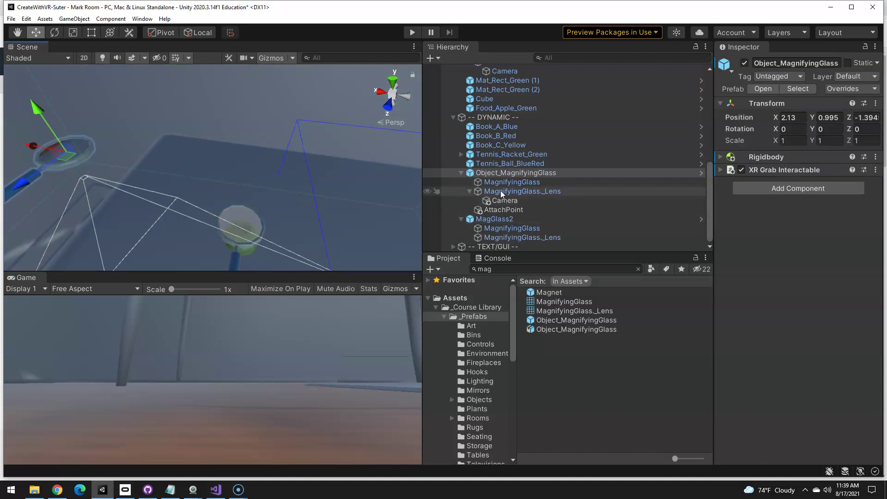
left_click_drag(104, 175, 123, 144, "alt")
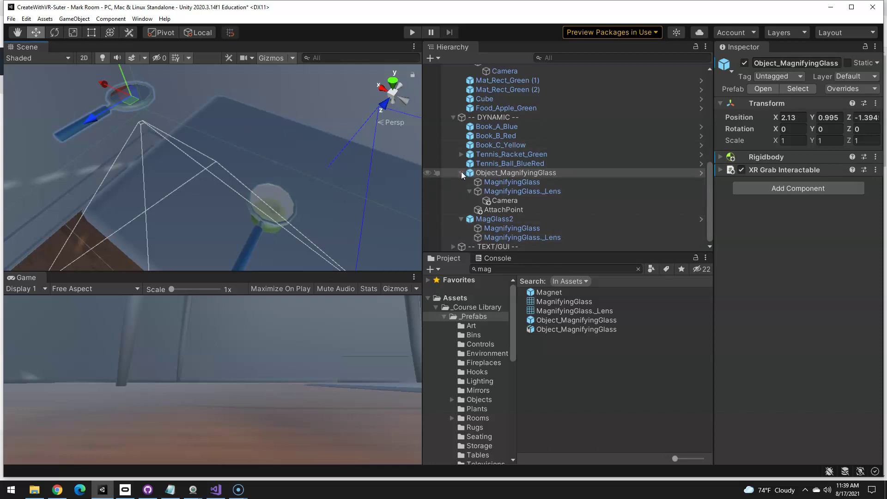
left_click(510, 238)
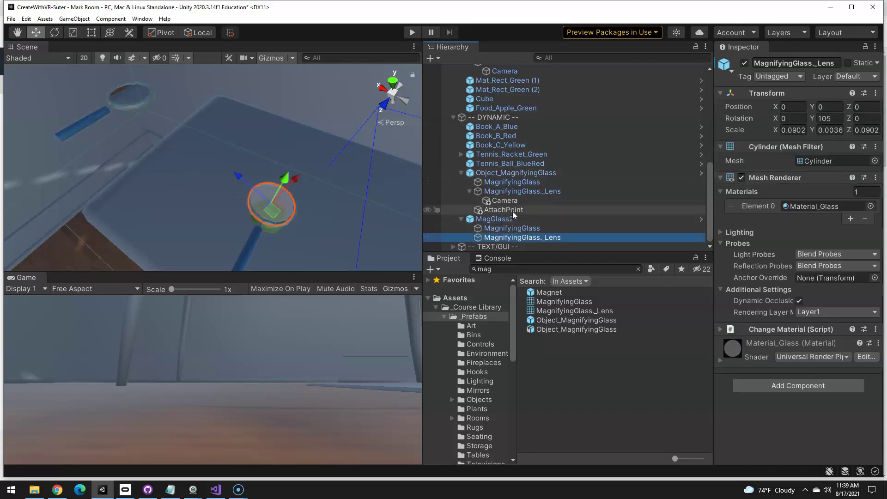
Step: Add an empty child object named Camera under MagGlass2's lens
right_click(534, 238)
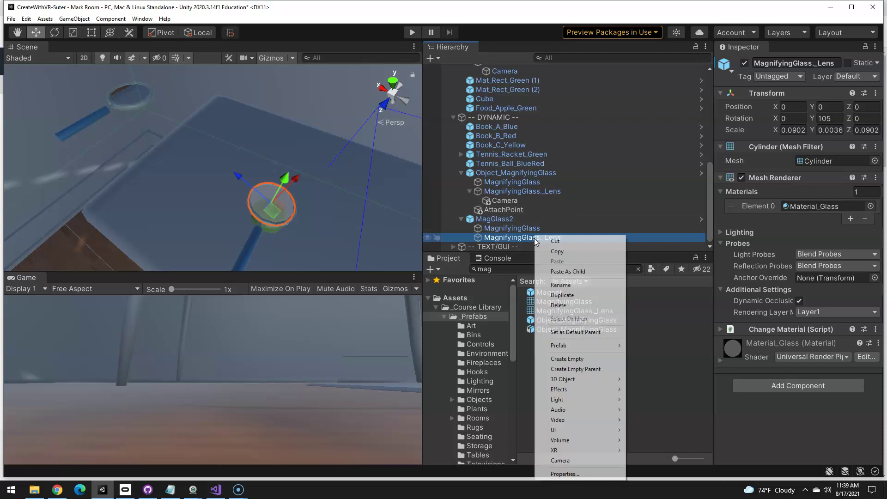
left_click(577, 359)
type("Camera")
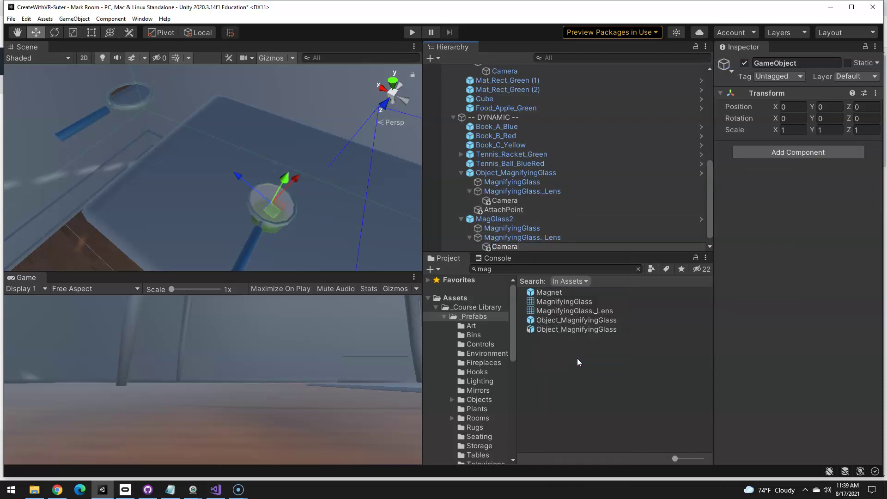
left_click(484, 245)
Step: Add a Camera component to the new child, then show the first glass lens's settings
left_click(748, 154)
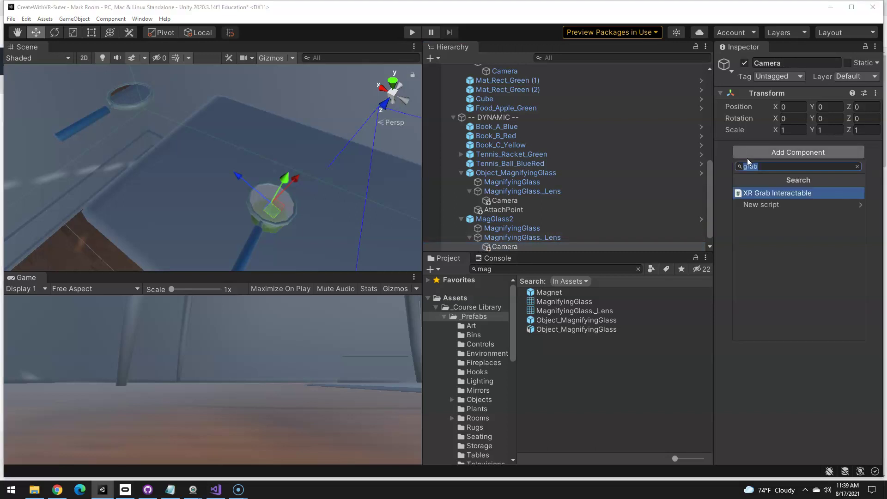
type("camer")
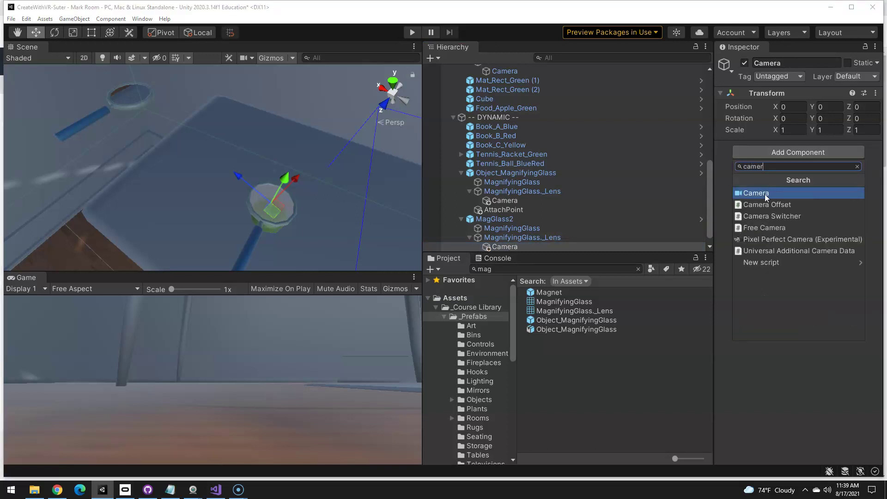
left_click(764, 193)
scroll(760, 235, "down", 5)
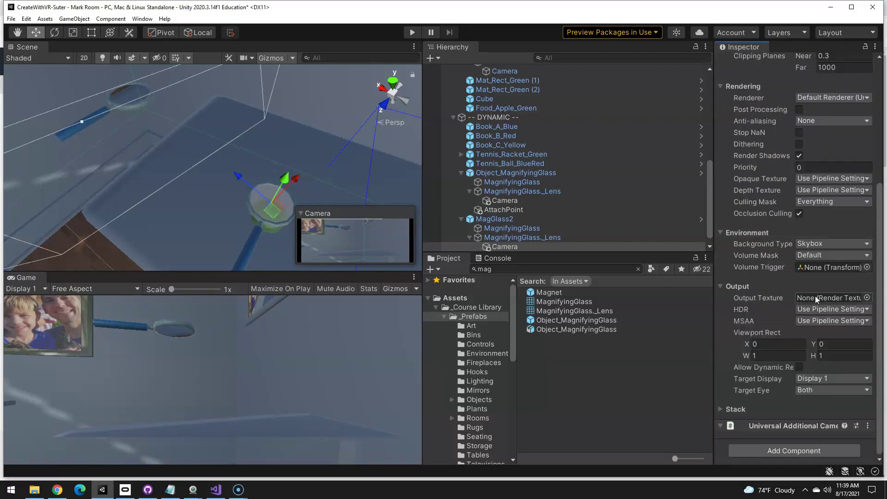
scroll(758, 295, "up", 6)
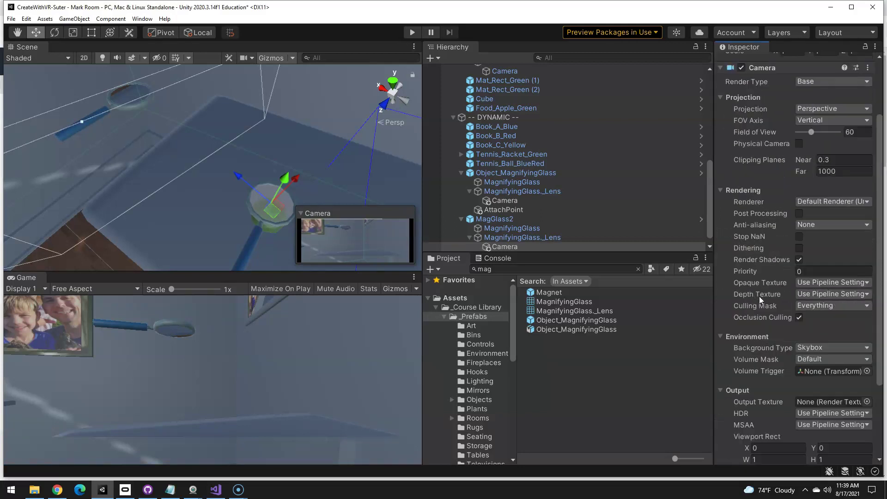
scroll(758, 295, "down", 3)
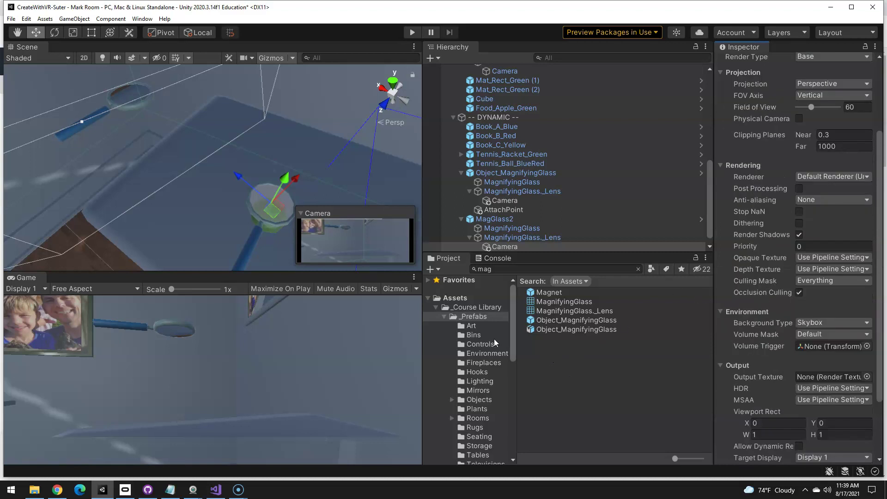
left_click(508, 190)
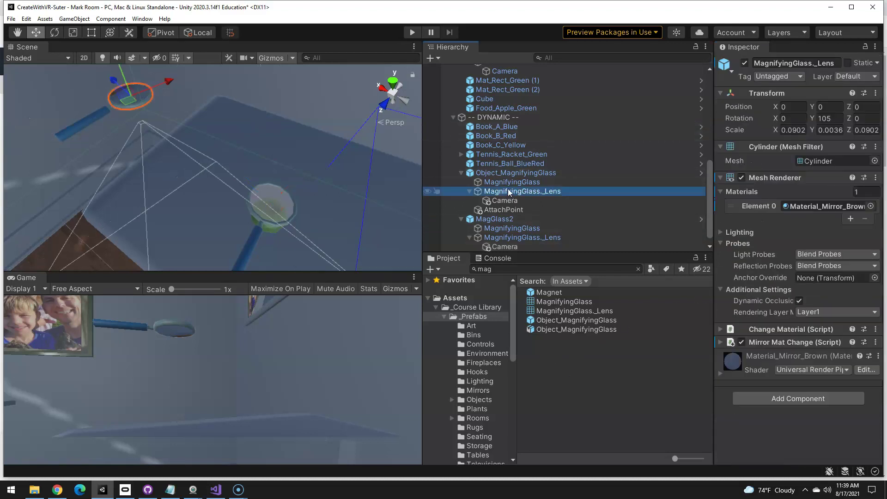
Step: Locate the lens's mirror material and create a new material Mark_Mirror2_Mat beside it
left_click(811, 207)
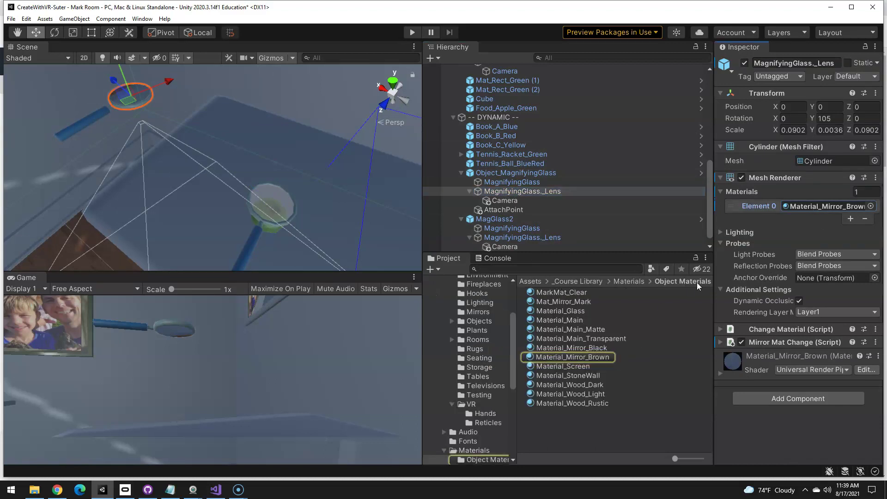
left_click(558, 426)
right_click(559, 426)
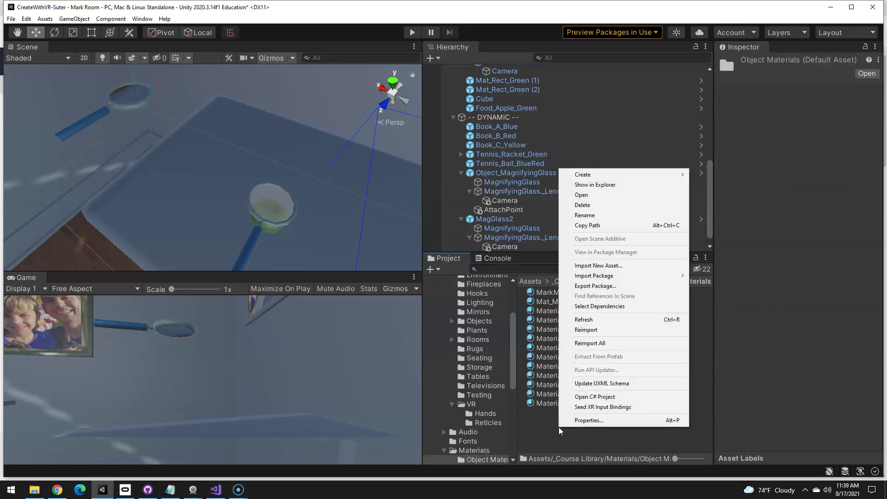
mouse_move(611, 177)
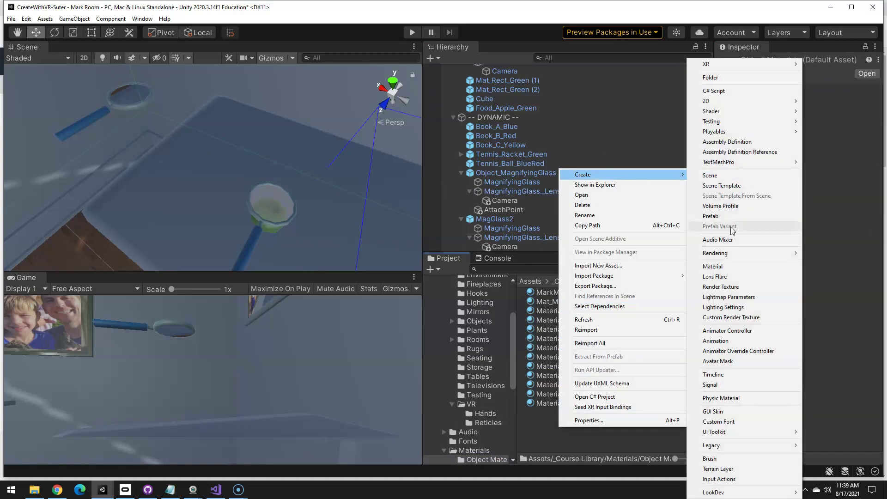
left_click(721, 266)
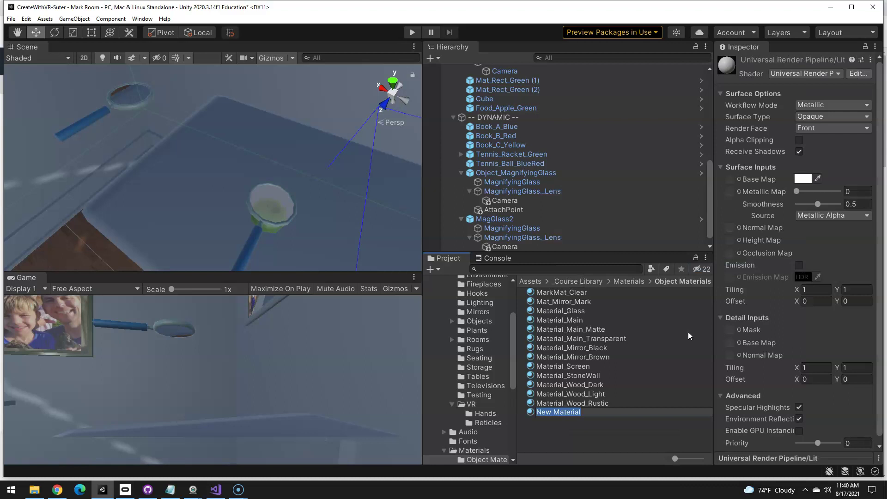
type("Mark_Mirror2_Mat")
key("Return")
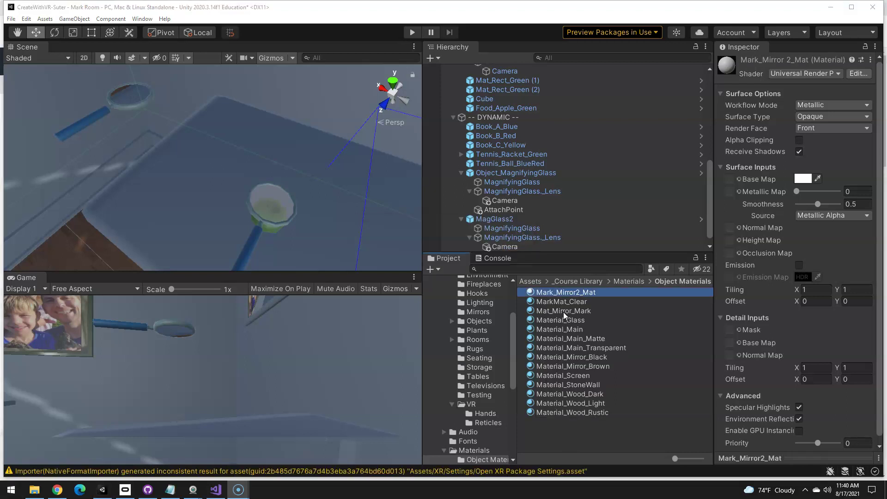
Step: Review Material_Mirror_Black's shader list and base-map textures without changing anything
left_click(576, 356)
left_click(812, 74)
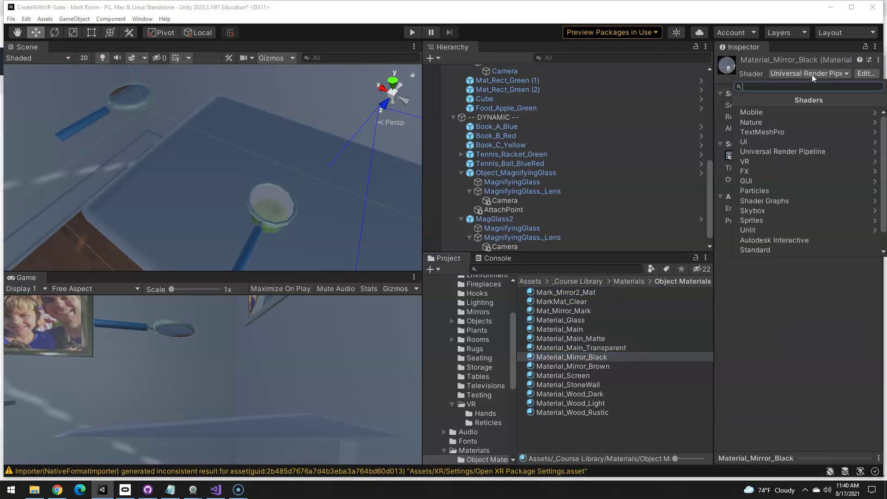
left_click_drag(711, 106, 647, 105)
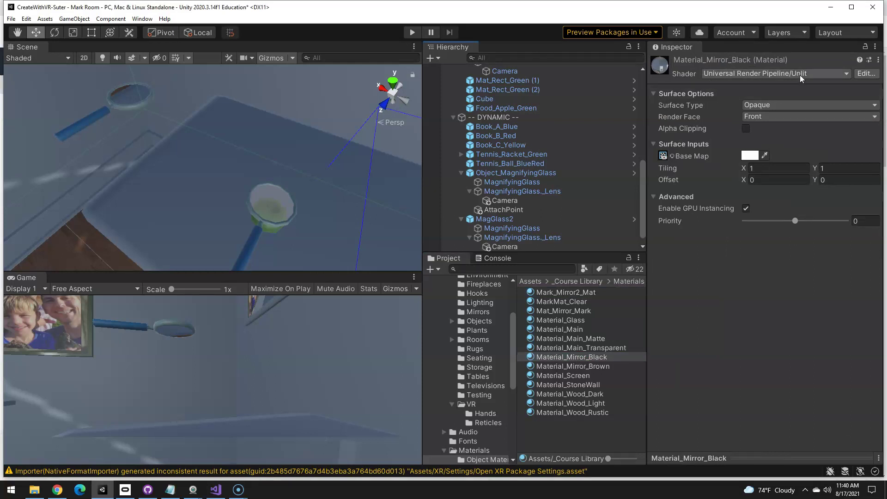
left_click(672, 157)
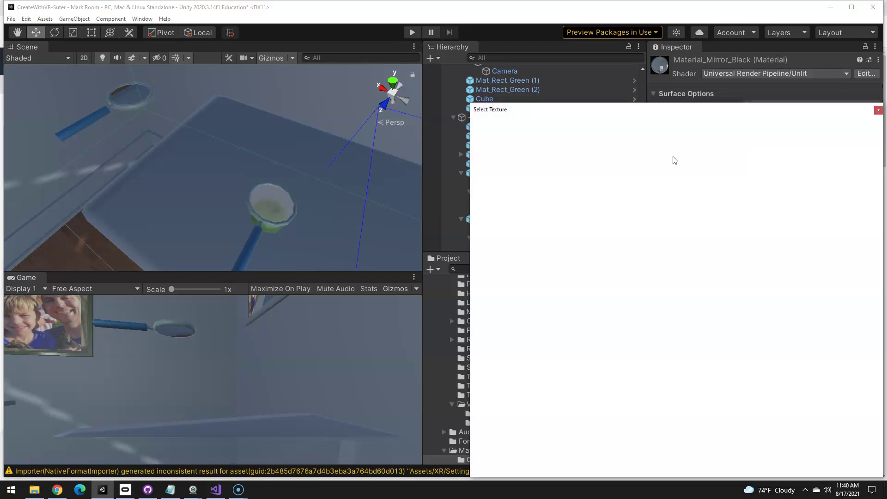
left_click(878, 110)
left_click_drag(646, 98, 664, 99)
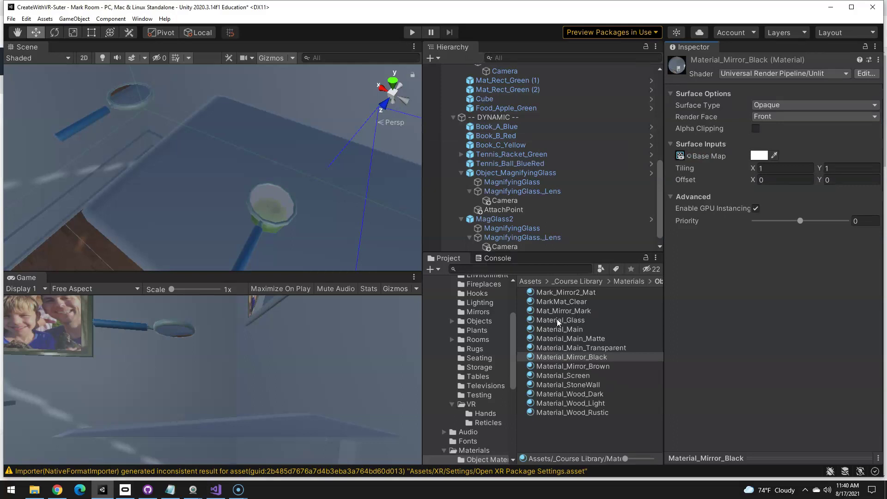
Step: Give Mark_Mirror2_Mat the Universal Render Pipeline/Unlit shader and Mirror_Texture_Black base map
left_click(568, 292)
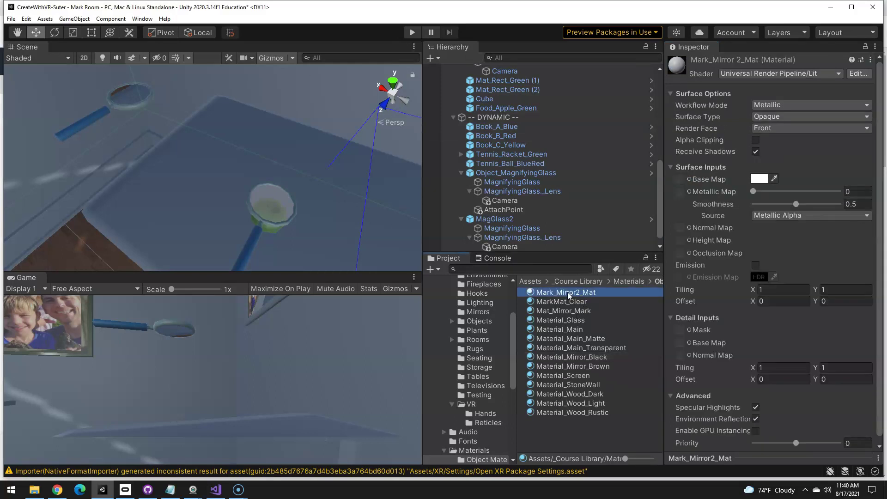
left_click(810, 74)
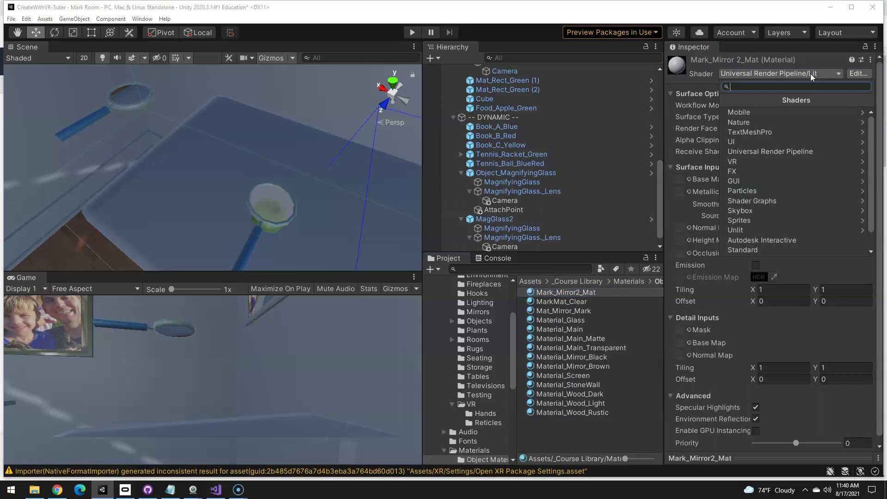
left_click(769, 152)
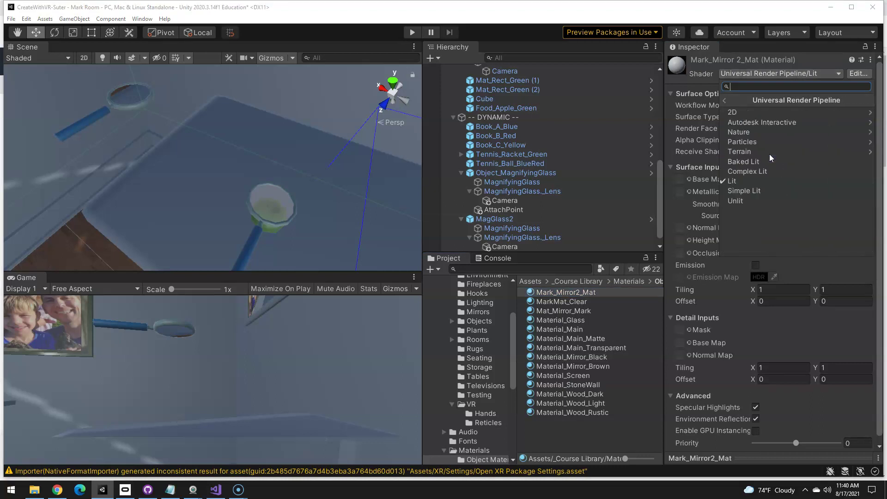
left_click(750, 199)
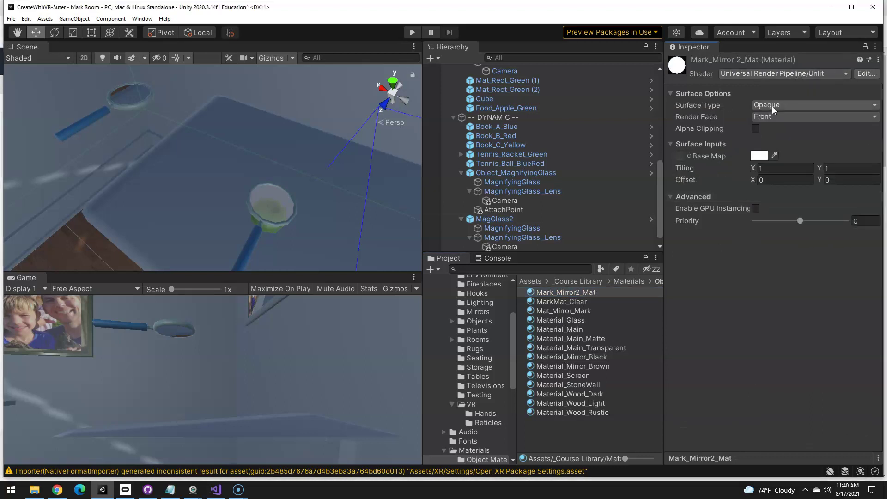
left_click(689, 156)
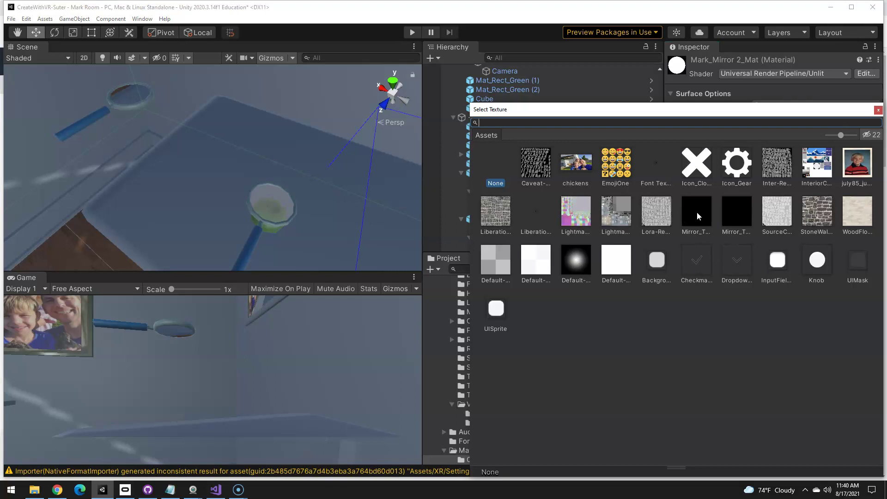
right_click_drag(313, 174, 334, 192)
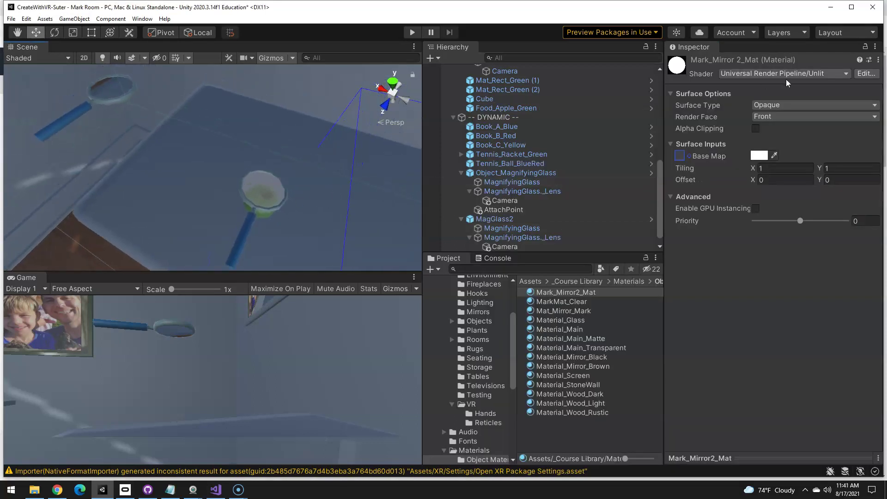
left_click(688, 156)
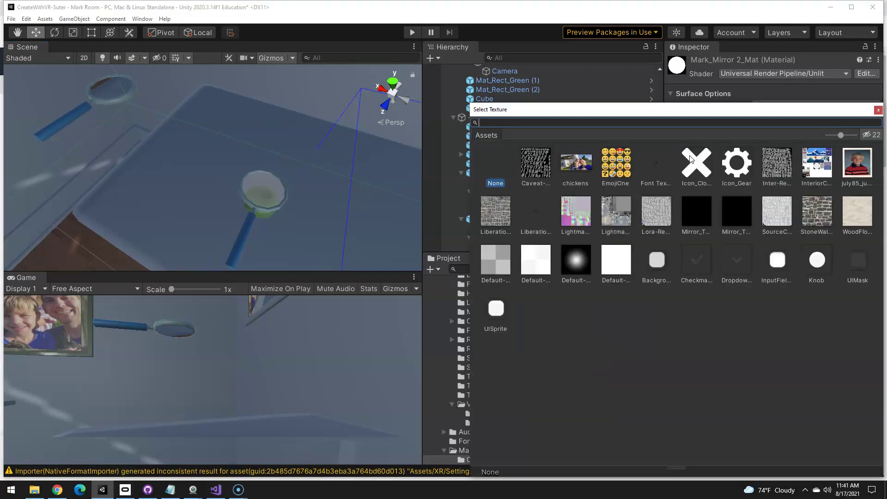
left_click(696, 214)
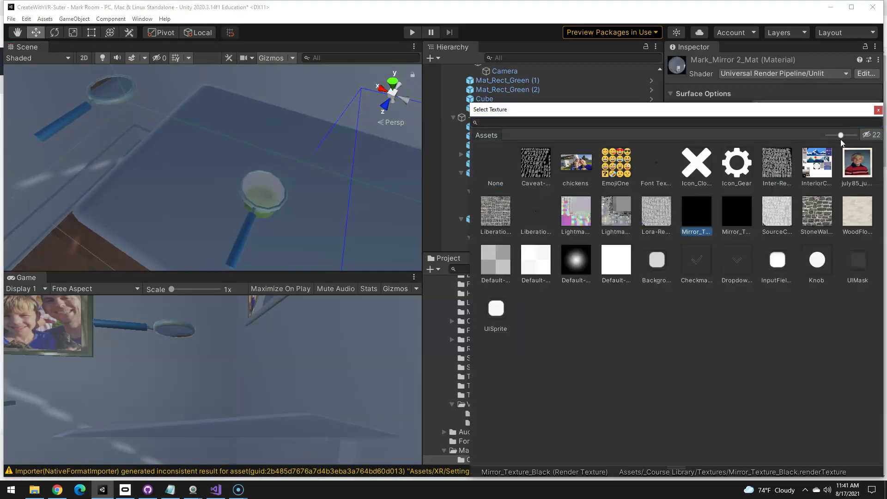
left_click(877, 110)
double_click(511, 153)
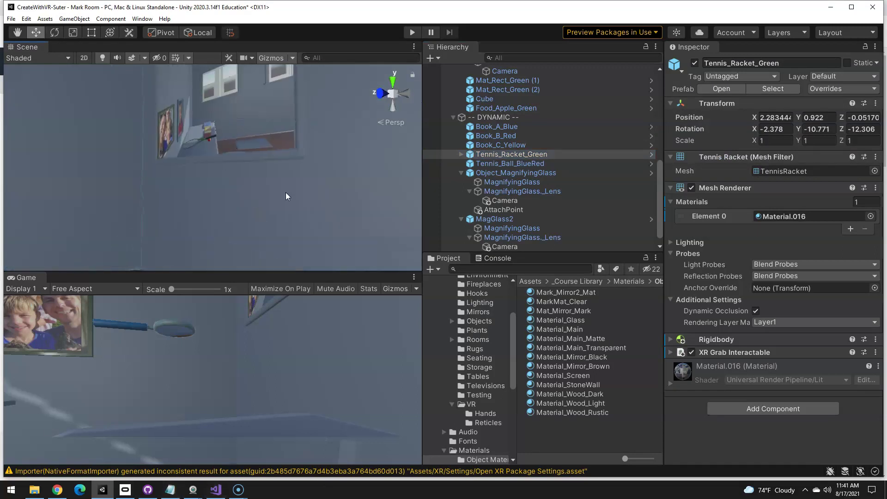
Step: Orbit back to the table and recheck Material_Mirror_Black's base-map texture
left_click_drag(293, 209, 146, 196, "alt")
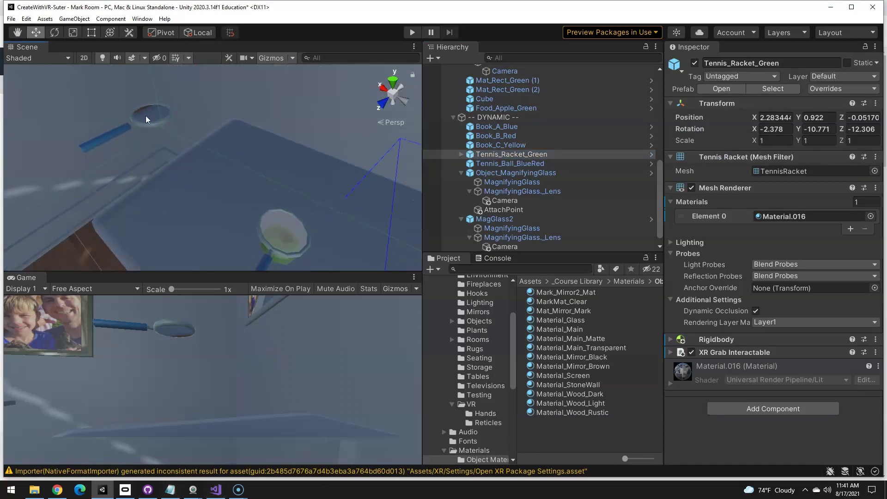
left_click_drag(223, 167, 370, 210, "alt")
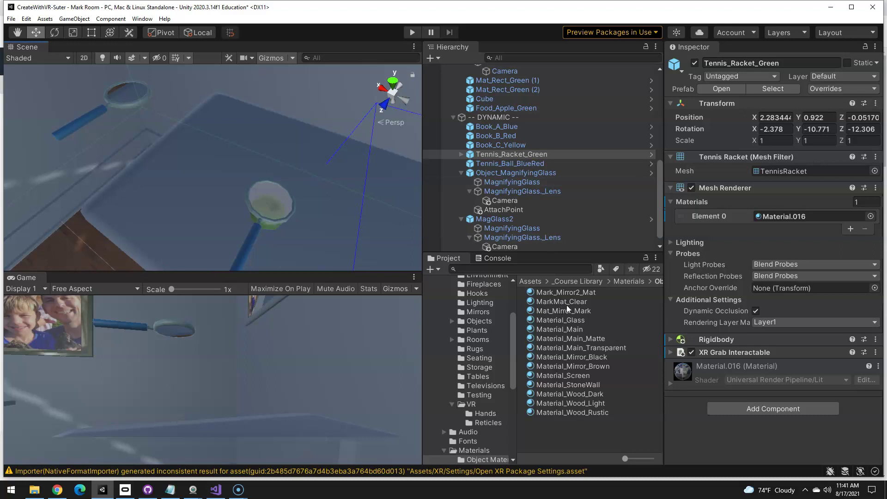
left_click(571, 358)
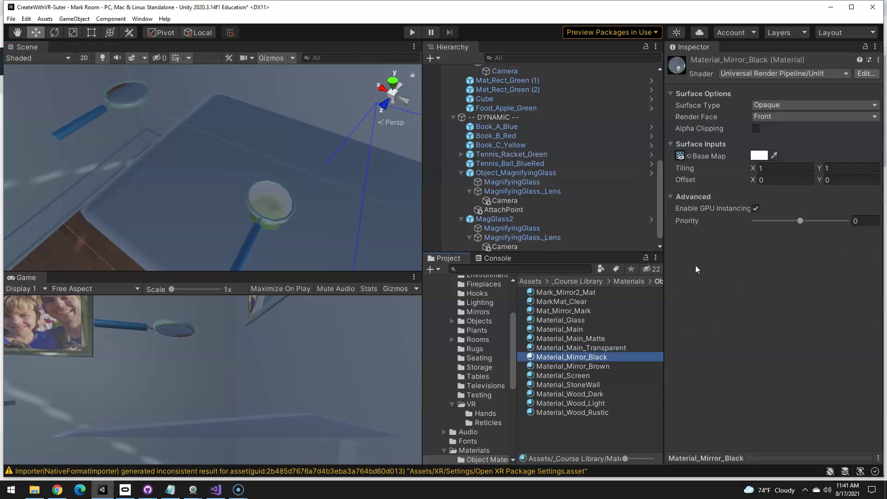
left_click(689, 156)
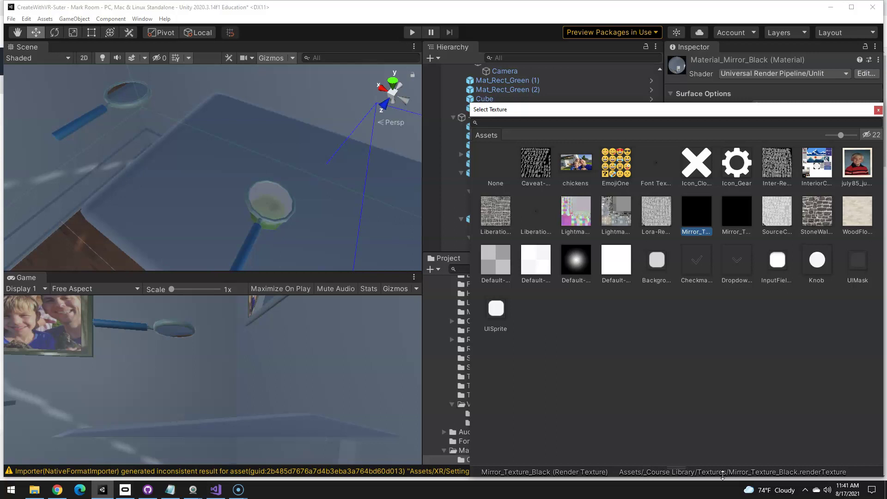
left_click(878, 110)
Step: Create a render texture named MirrorMarkTexture2 in the Textures folder
left_click_drag(509, 411, 523, 411)
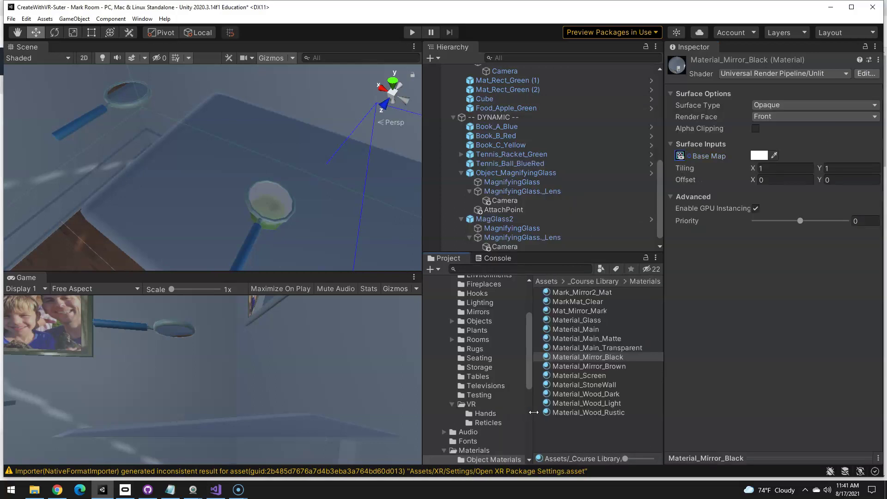
scroll(486, 400, "down", 5)
scroll(487, 400, "down", 3)
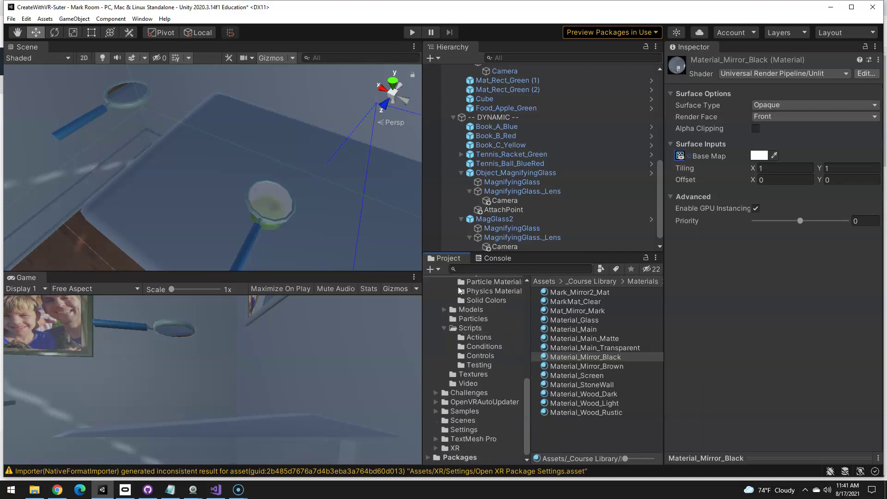
left_click(461, 374)
right_click(573, 372)
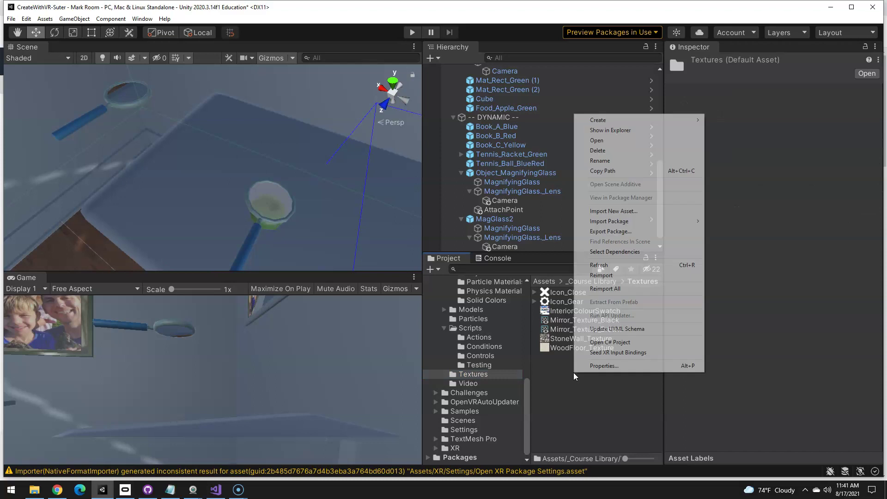
mouse_move(633, 121)
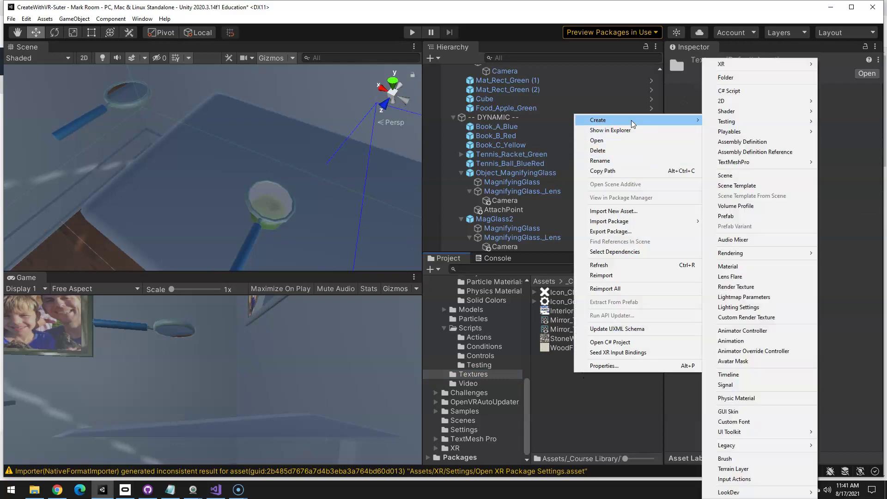
left_click(735, 287)
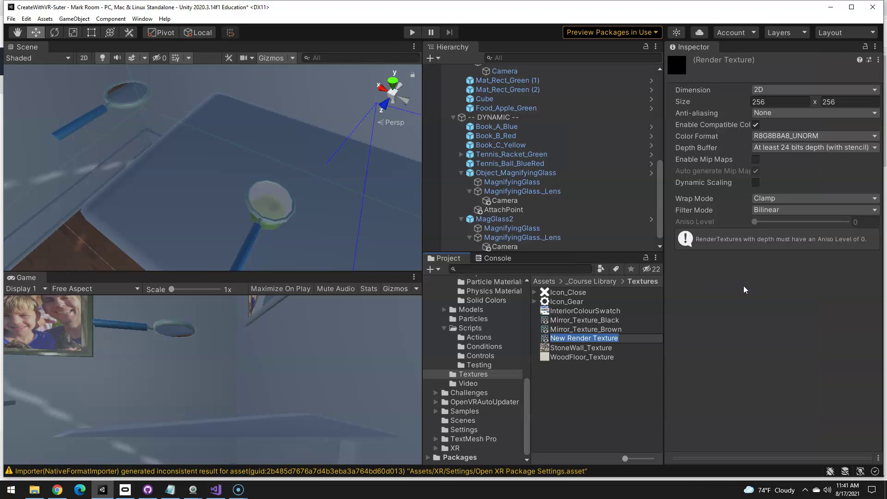
type("Mirr")
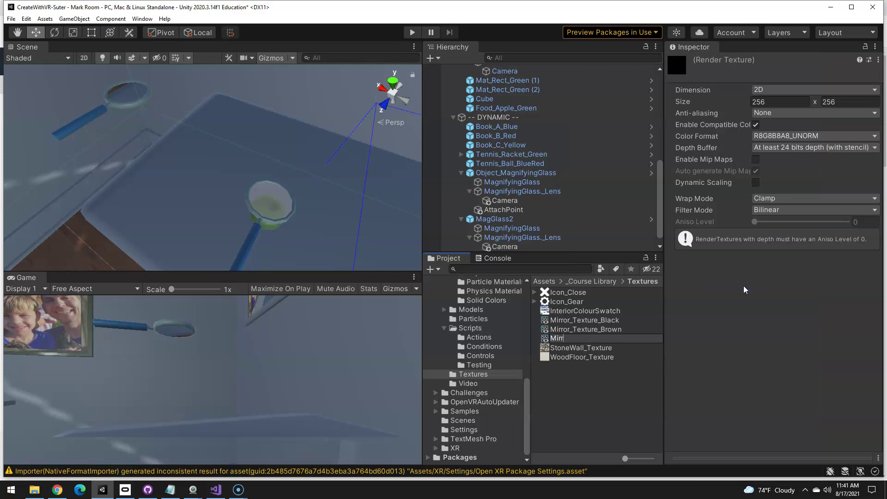
type("orMarkTexture2")
Step: Matching Mirror_Texture_Brown, set Wrap Mode to Mirror and size 512 x 512, then deselect
left_click(608, 329)
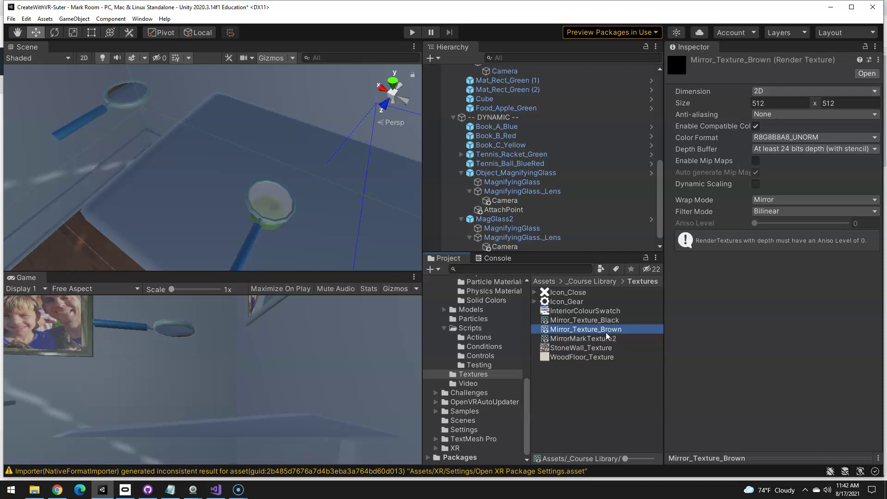
left_click(607, 339)
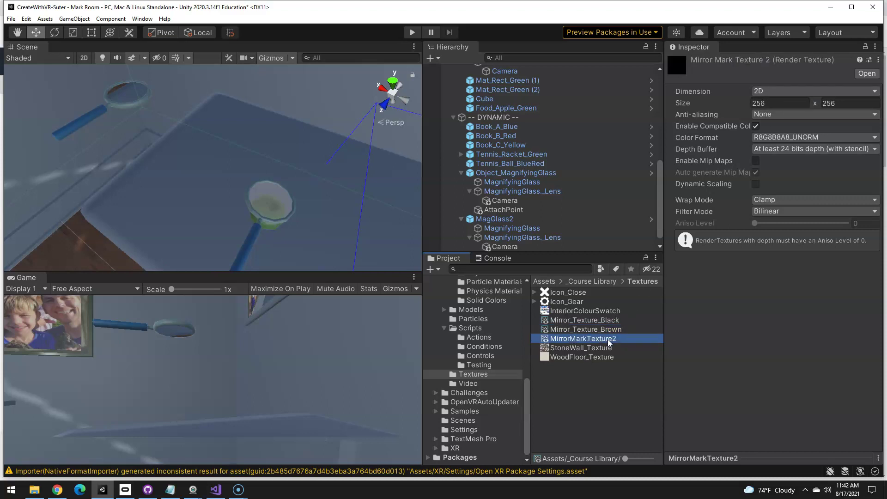
left_click(764, 199)
left_click(774, 231)
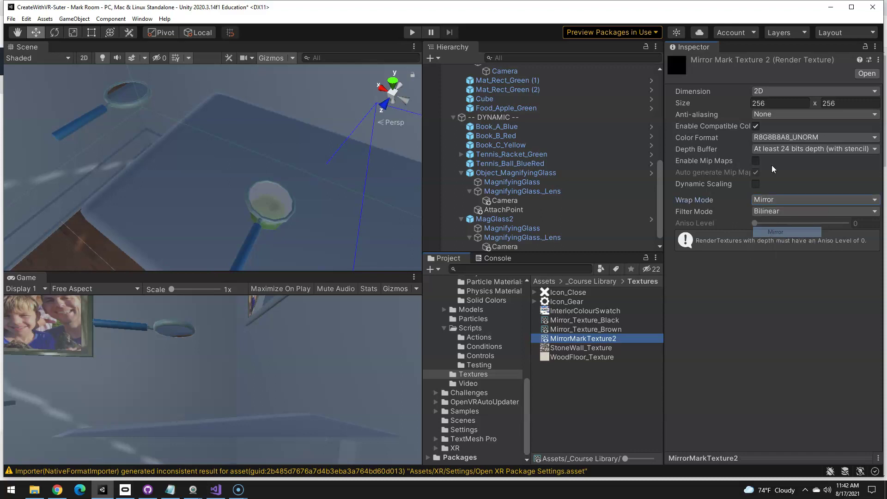
left_click(778, 98)
type("512")
key("Tab")
type("512")
left_click(775, 329)
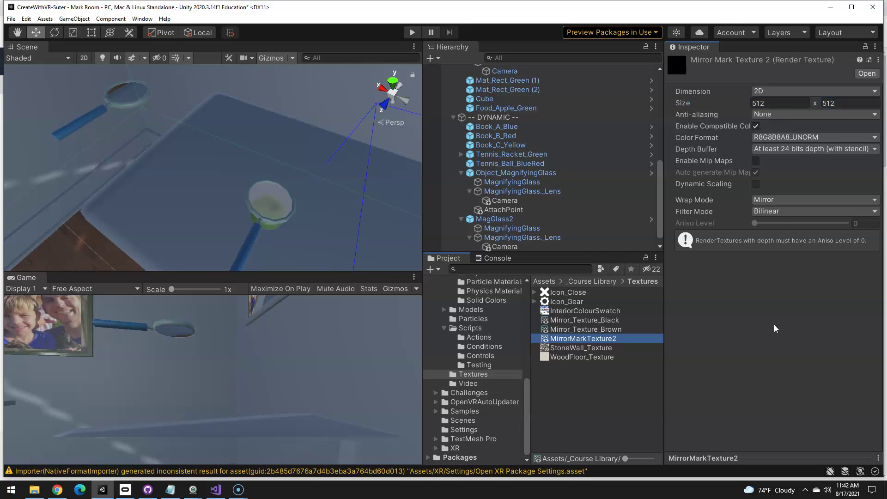
left_click(600, 407)
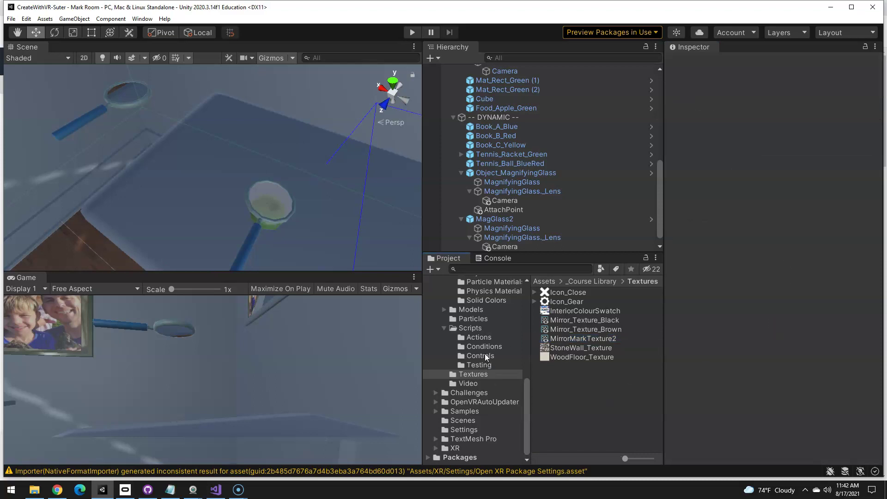
Step: Replace Material_Glass on MagGlass2's MagnifyingGlass._Lens with Mark_Mirror2_Mat as Element 0
scroll(473, 362, "up", 3)
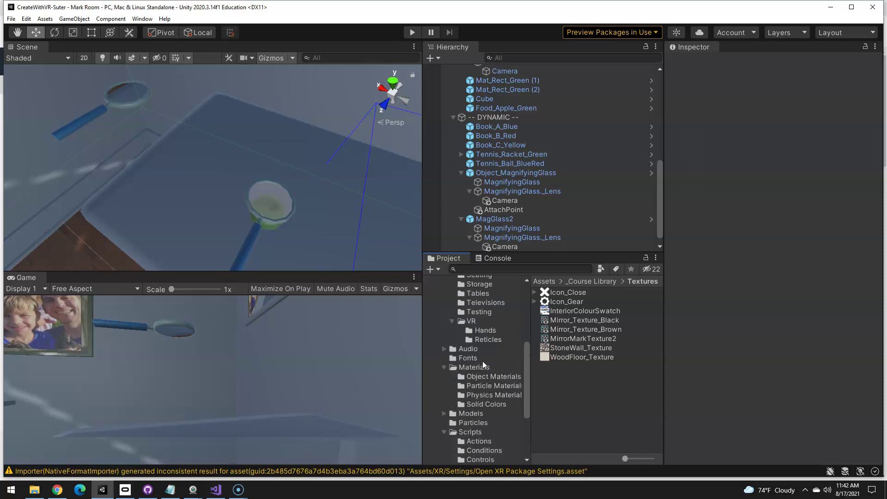
left_click(478, 378)
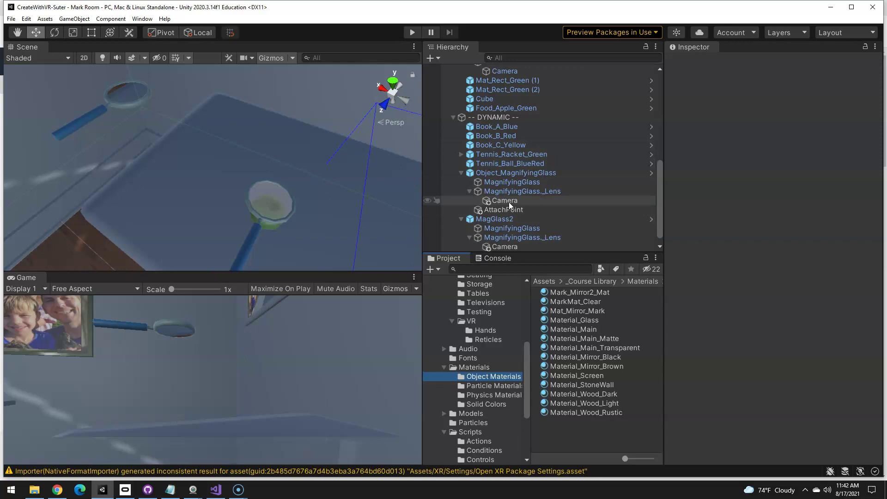
left_click(523, 237)
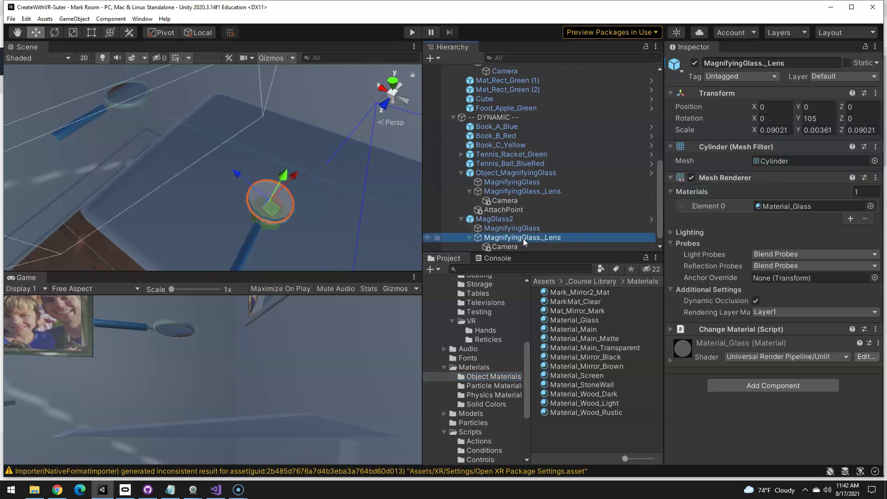
scroll(523, 207, "down", 1)
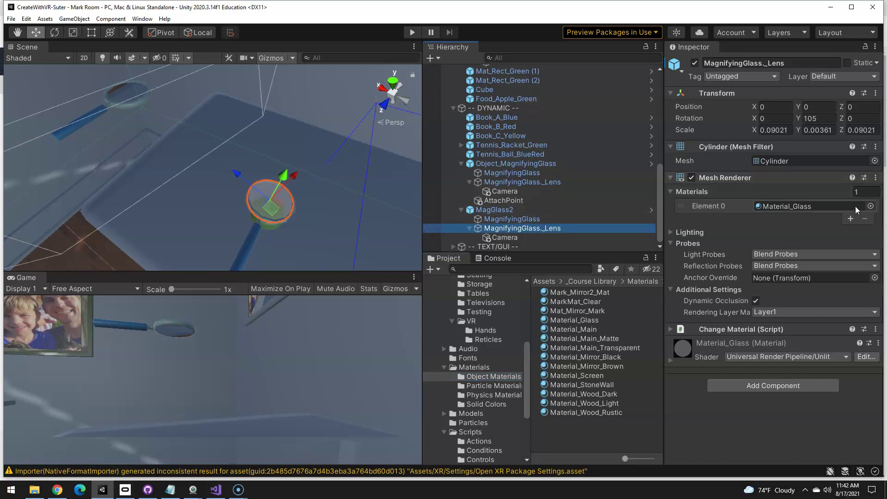
left_click(870, 206)
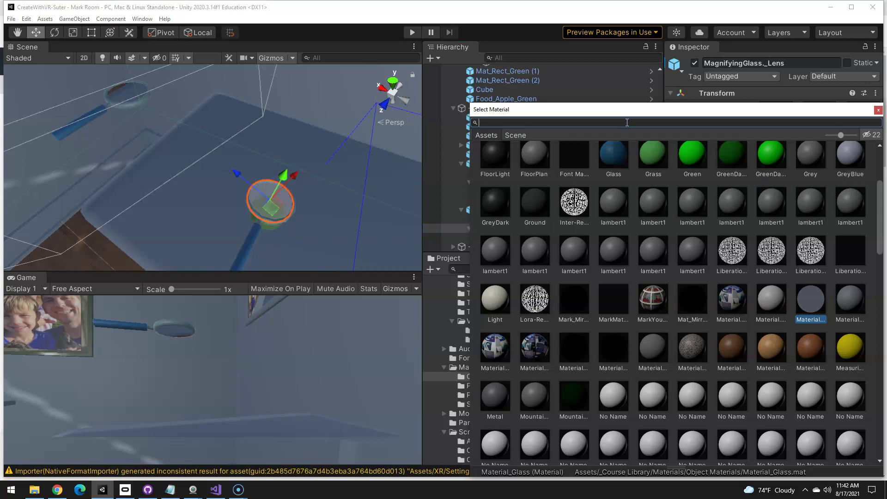
type("mark")
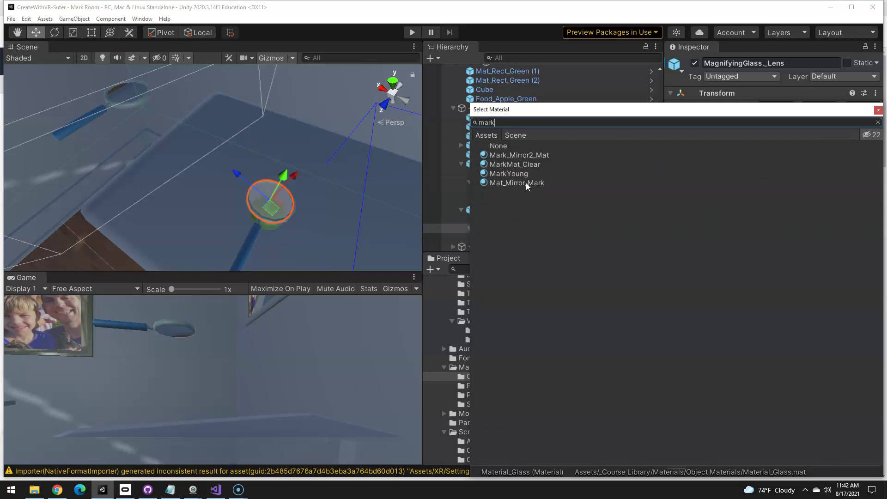
double_click(518, 155)
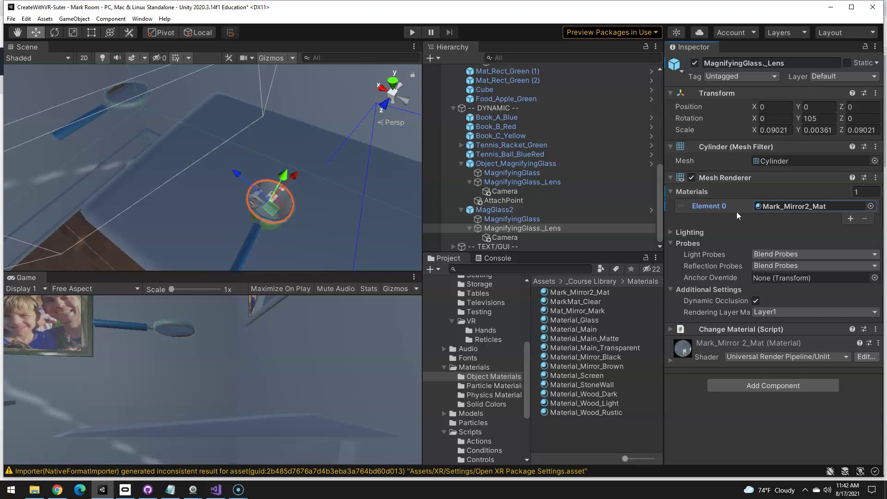
Step: Set the Output Texture of the Camera under MagGlass2's lens to MirrorMarkTexture2
left_click(503, 237)
scroll(725, 318, "down", 5)
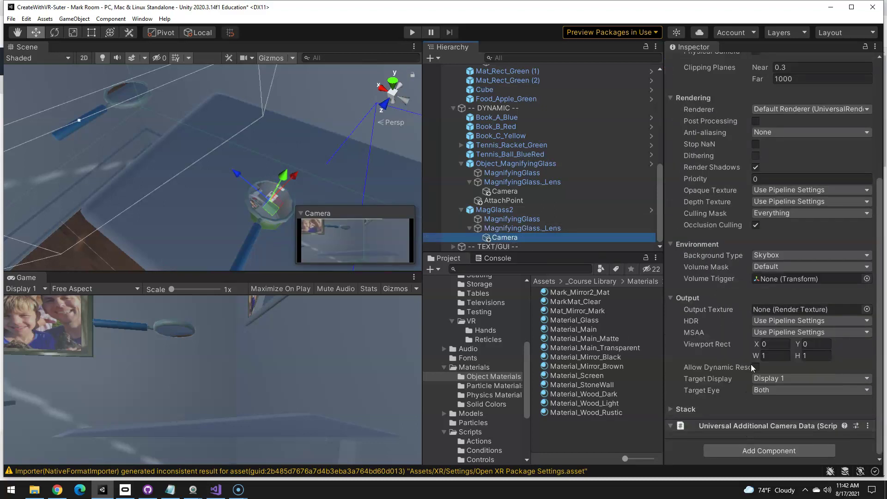
left_click(866, 309)
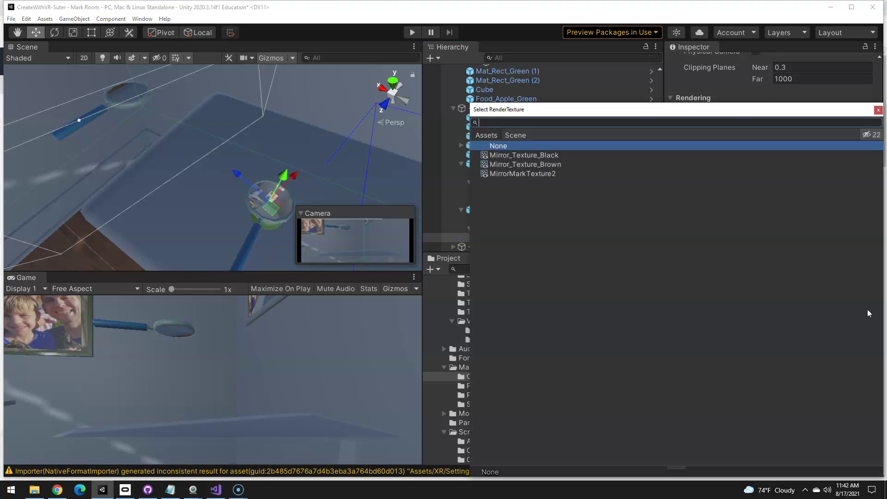
left_click(514, 174)
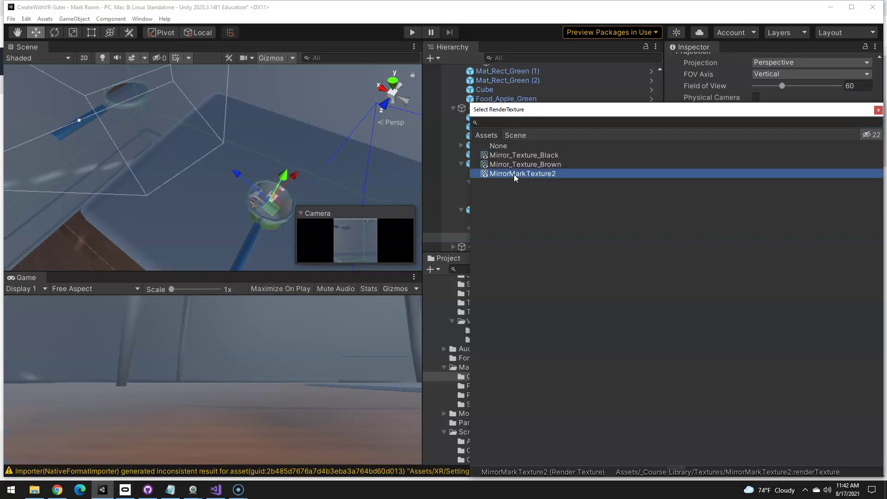
double_click(513, 174)
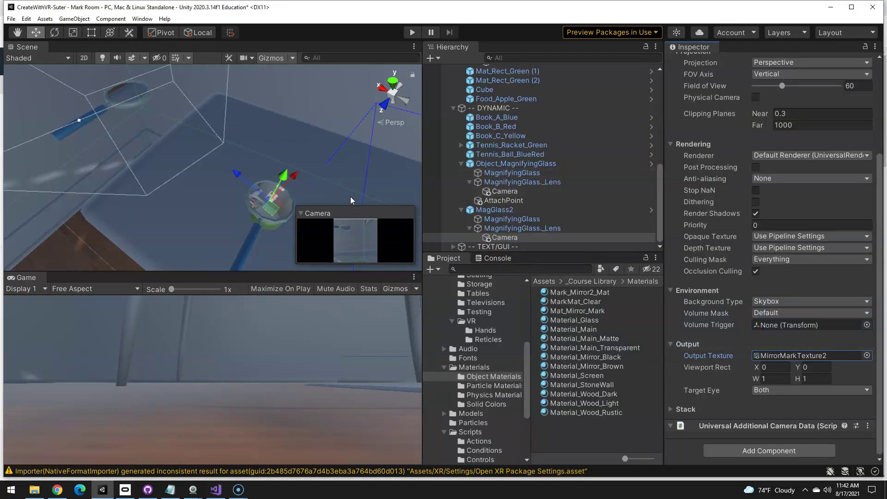
left_click_drag(276, 189, 231, 134, "alt")
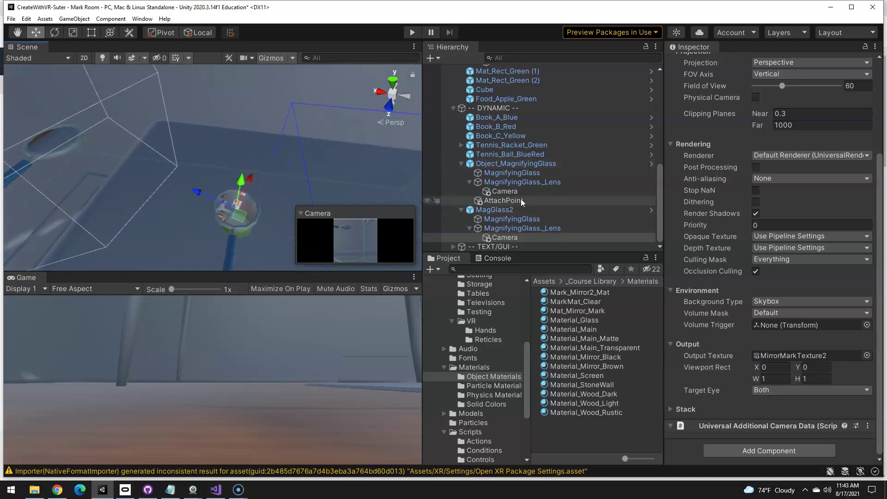
Step: Set the MagGlass2 lens Camera's Rotation X to 90 so it looks downward
left_click(488, 237)
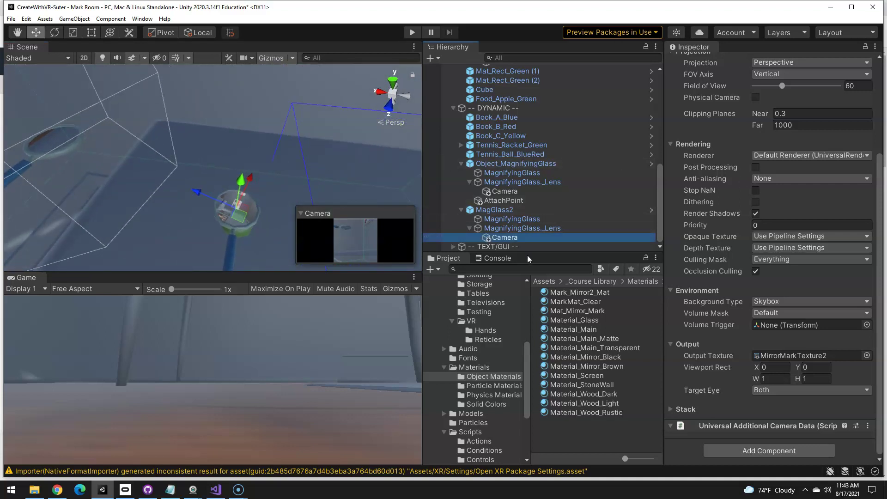
scroll(732, 109, "up", 4)
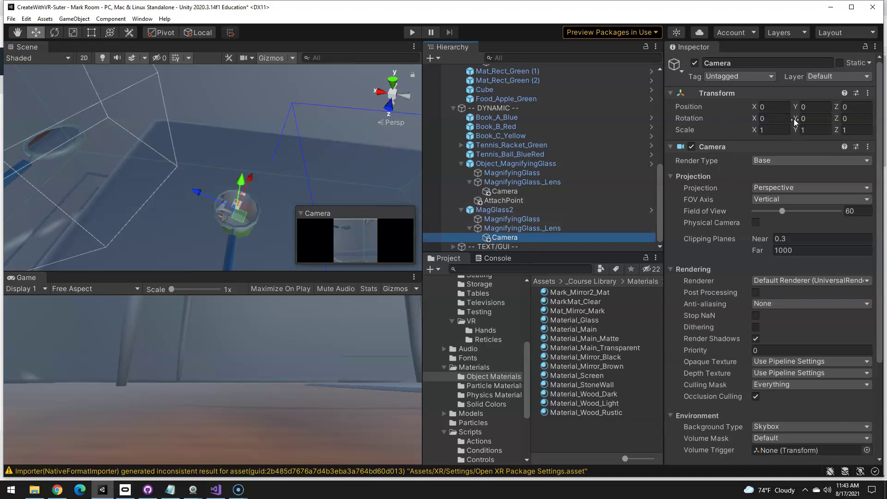
left_click_drag(794, 119, 652, 118)
left_click_drag(754, 118, 811, 93)
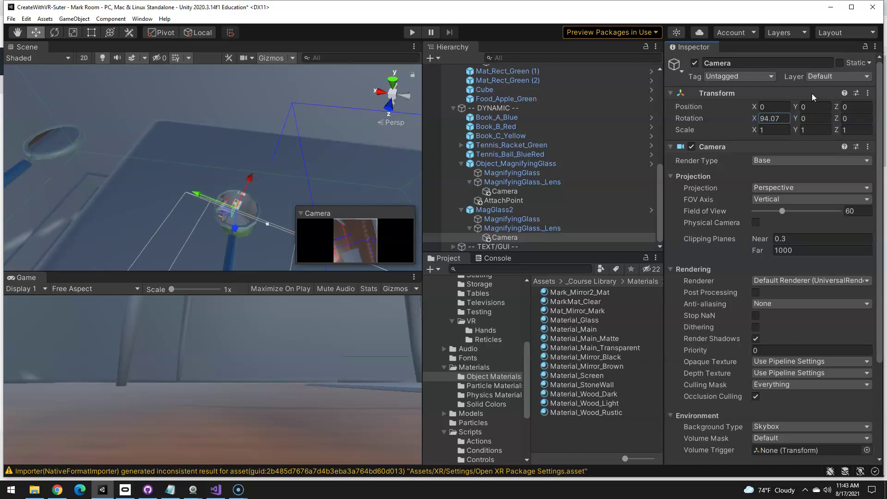
left_click(789, 118)
type("90")
left_click_drag(295, 121, 247, 130, "alt")
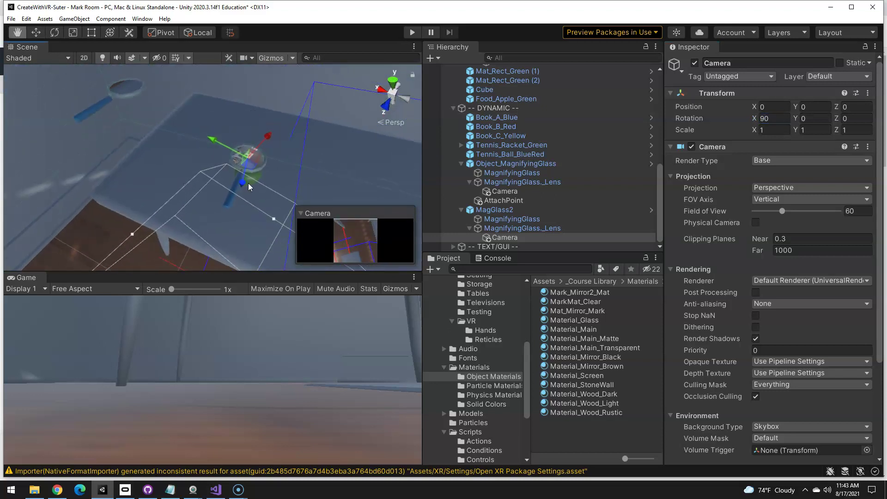
mouse_move(248, 183)
left_mouse_down("alt")
mouse_move(252, 150)
mouse_move(253, 180)
left_mouse_up("alt")
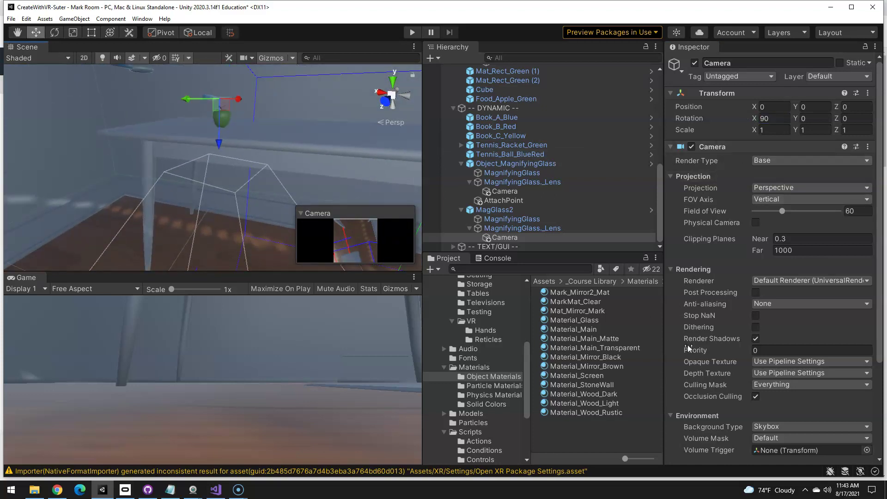
Step: Set the lens camera's clipping planes to Near 0.01 and Far 10
left_click(756, 236)
type(".")
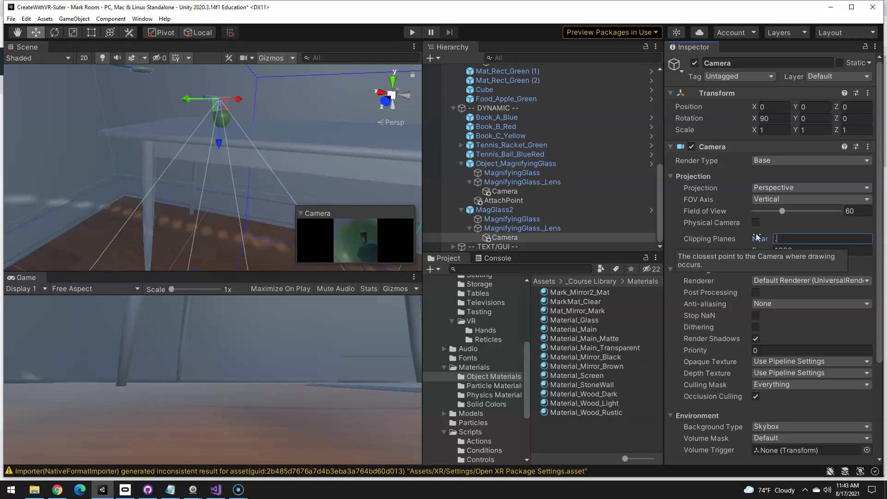
type("01")
key("Tab")
type("10")
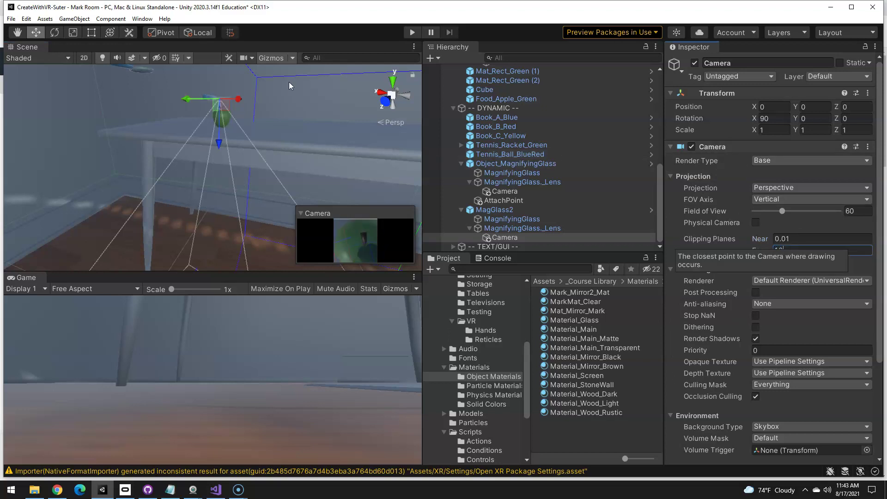
mouse_move(284, 80)
left_mouse_down("alt")
mouse_move(280, 59)
mouse_move(272, 70)
left_mouse_up("alt")
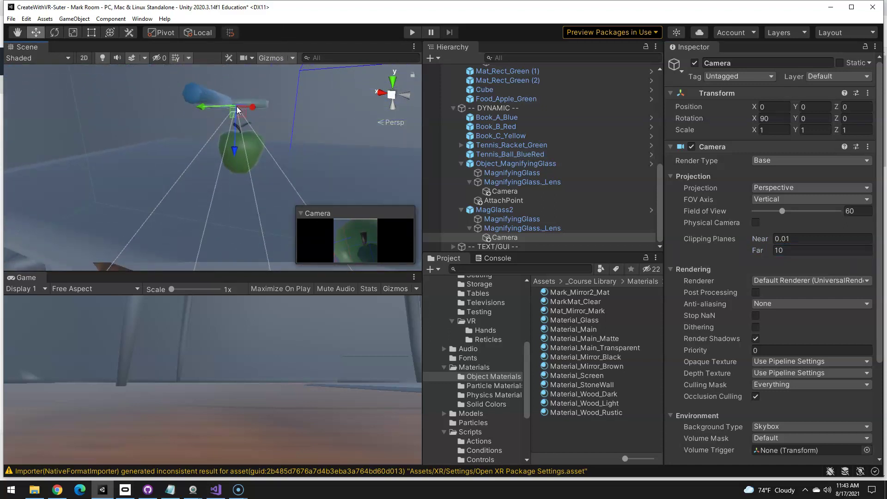
Step: Lower the lens camera to a local Y position of -6.61
left_click(796, 120)
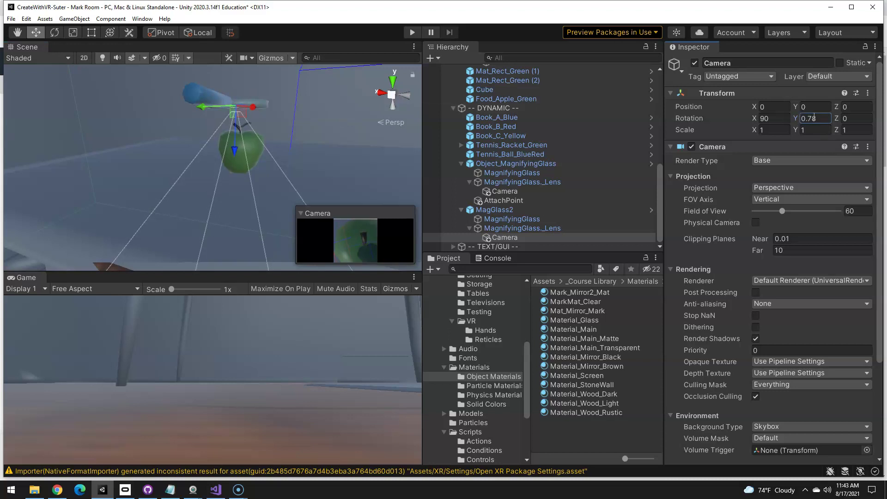
left_click(812, 107)
type("-3.52")
left_click_drag(729, 106, 677, 106)
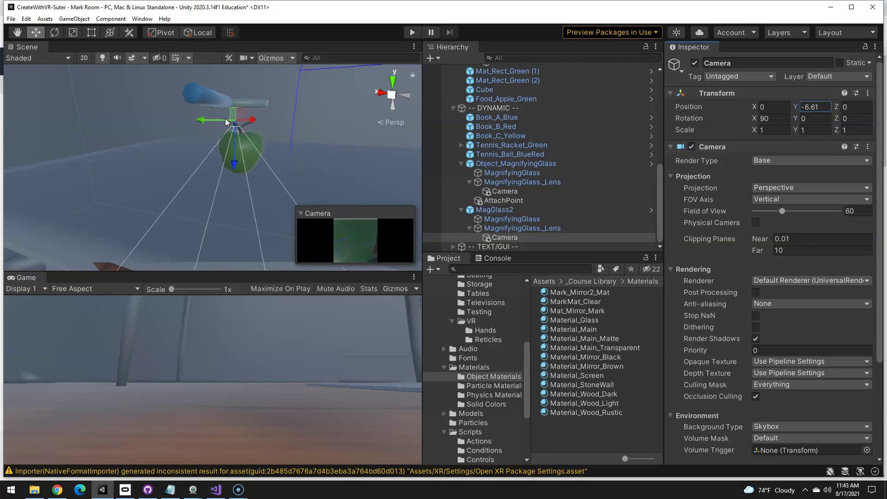
middle_click_drag(235, 109, 250, 117)
left_click_drag(251, 117, 252, 148, "alt")
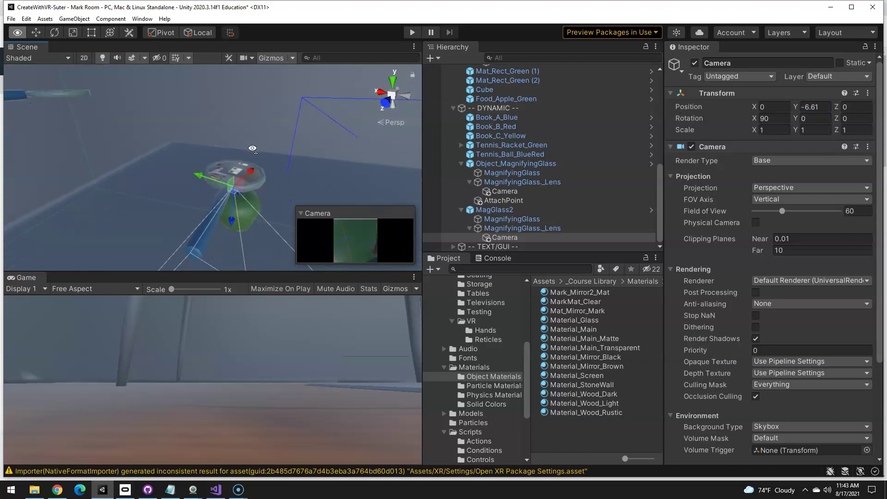
left_click(503, 211)
Step: Lower MagGlass2 to Y position 1.01 and save the scene with Ctrl+S
double_click(806, 118)
type("1.01")
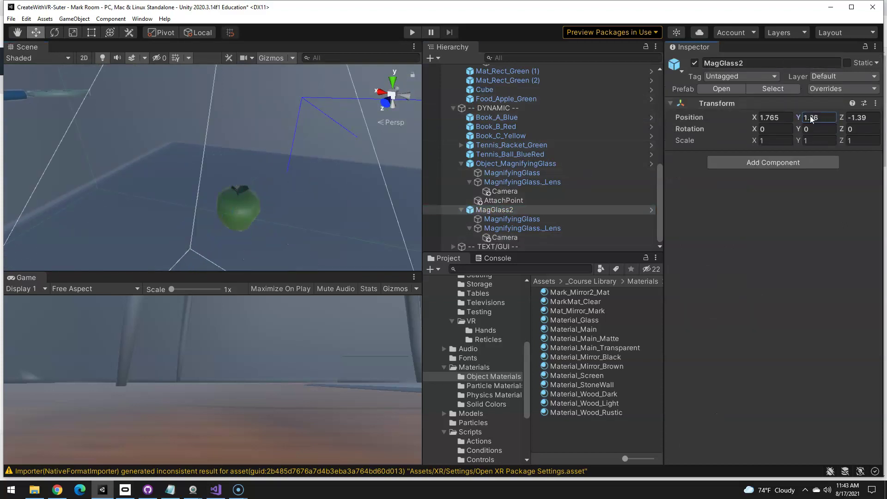
left_click_drag(275, 197, 275, 303, "alt")
left_click_drag(287, 159, 312, 273, "alt")
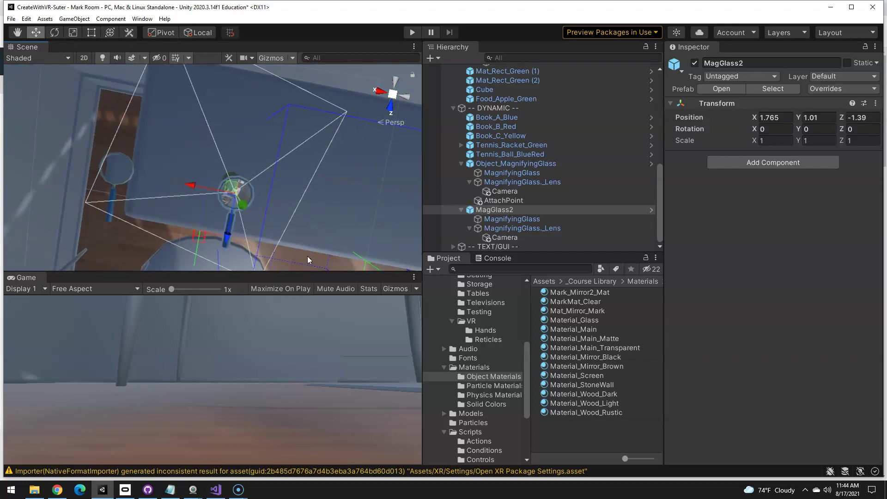
key("ctrl+s")
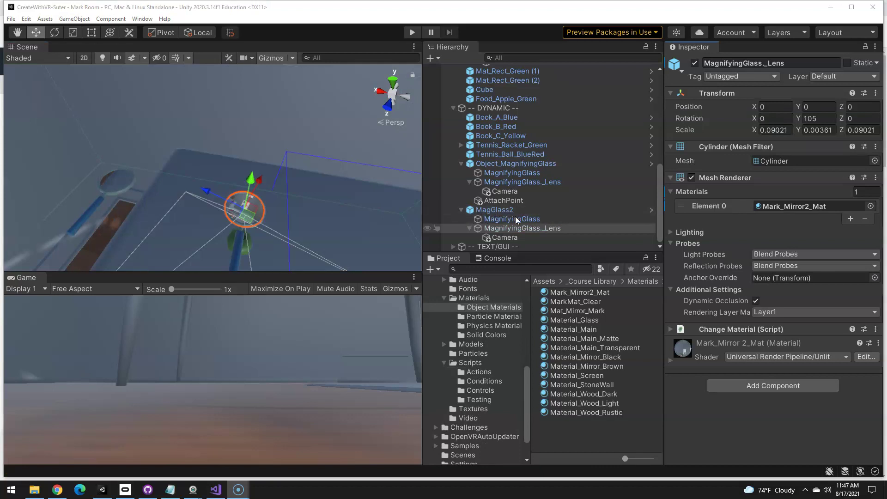
Step: Set Mark_Mirror2_Mat's Base Map to the MirrorMarkTexture2 render texture
left_click(519, 227)
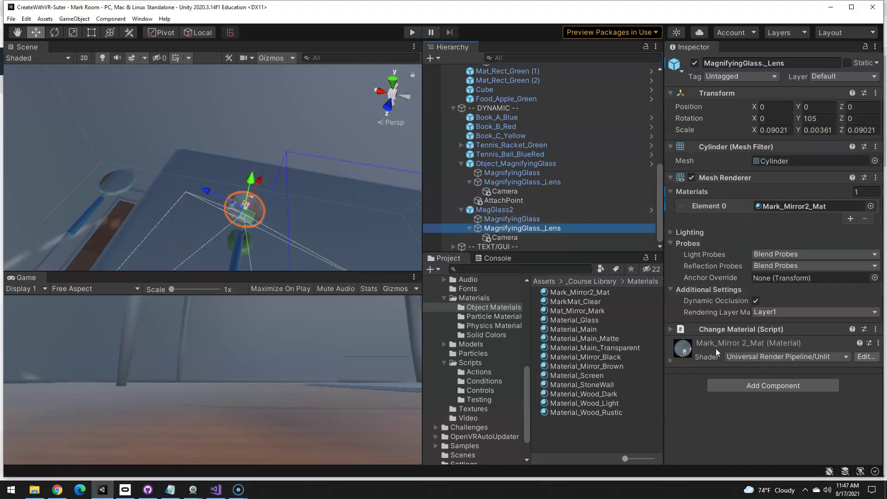
left_click(670, 360)
scroll(694, 379, "down", 3)
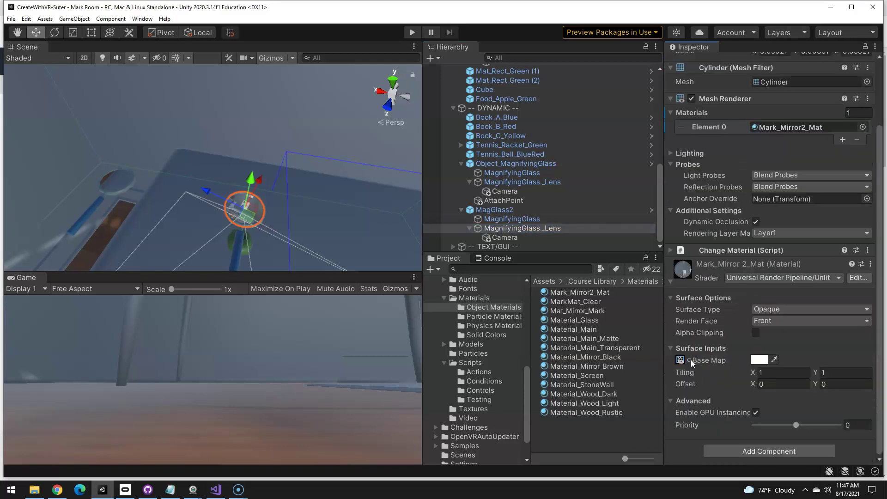
left_click(689, 360)
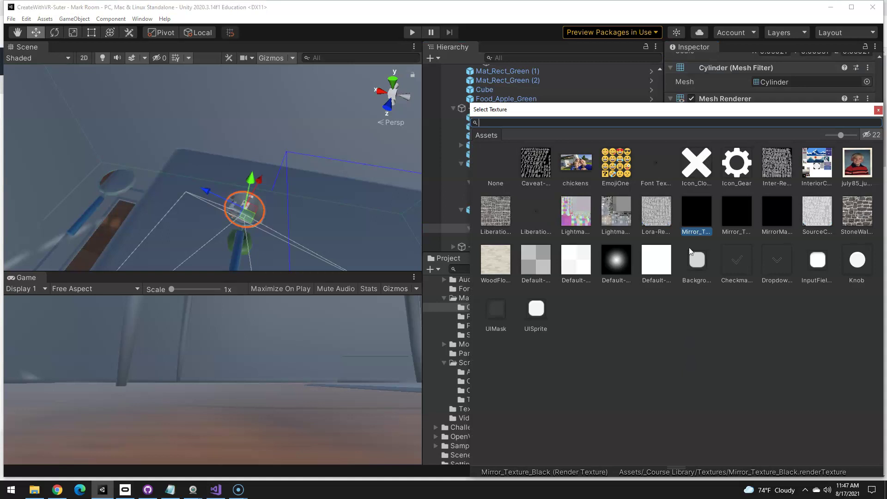
left_click(776, 214)
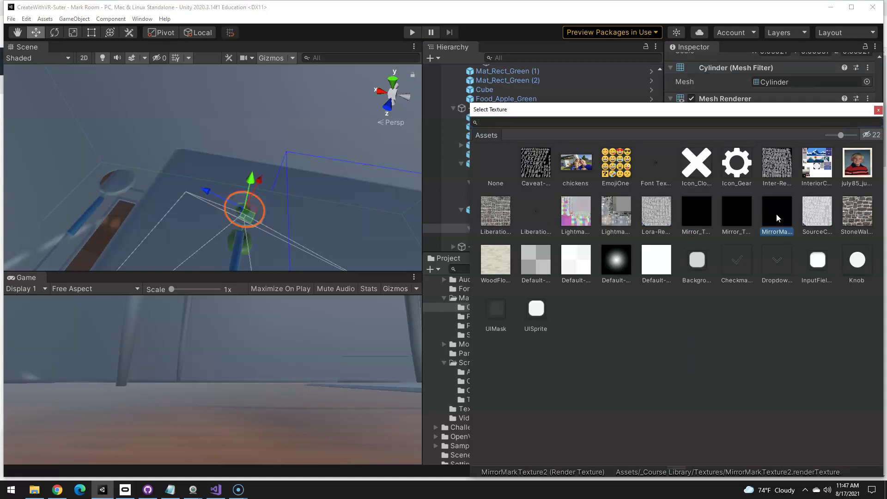
double_click(776, 213)
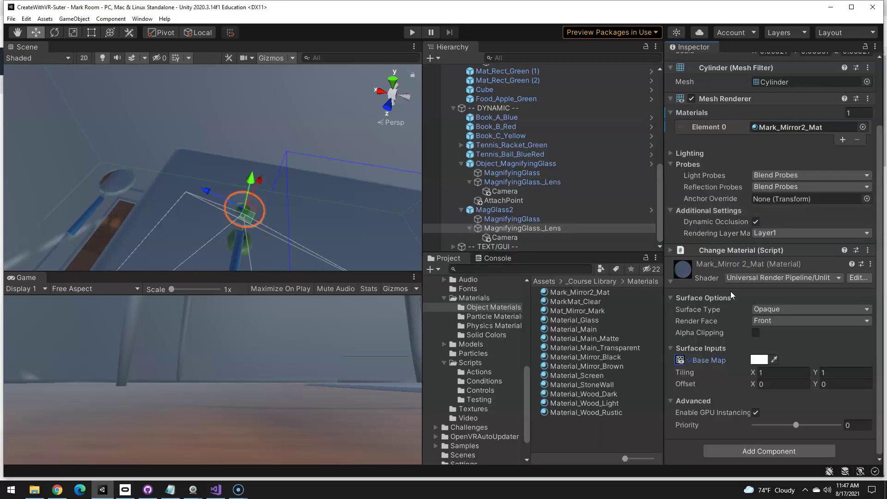
right_click_drag(281, 214, 310, 167)
Step: Move MagGlass2's lens camera down to local Y position -16.79
left_click(507, 238)
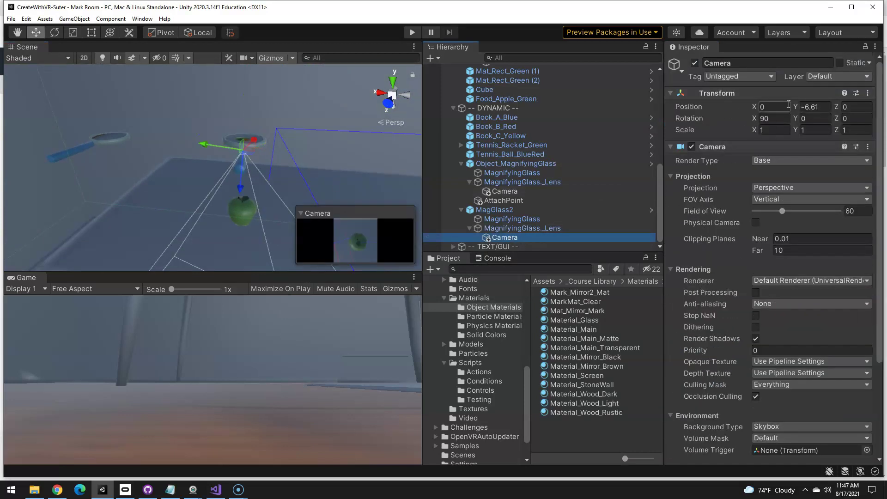
left_click_drag(795, 107, 602, 106)
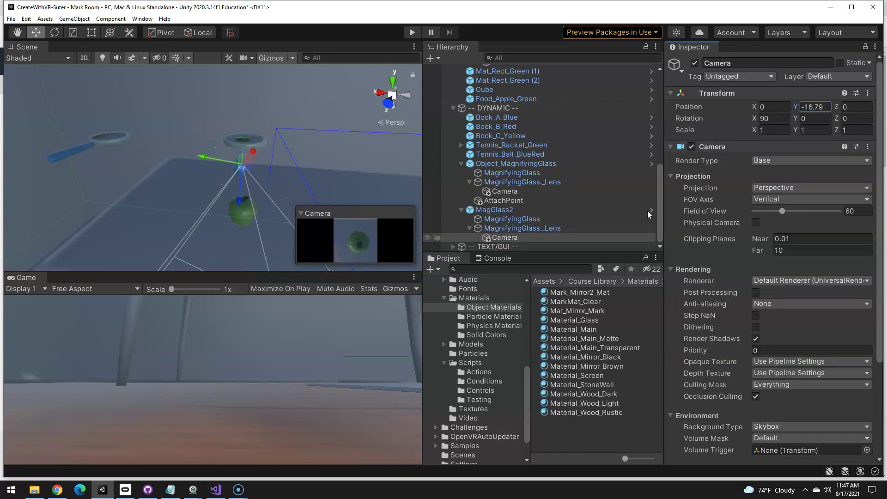
left_click(495, 208)
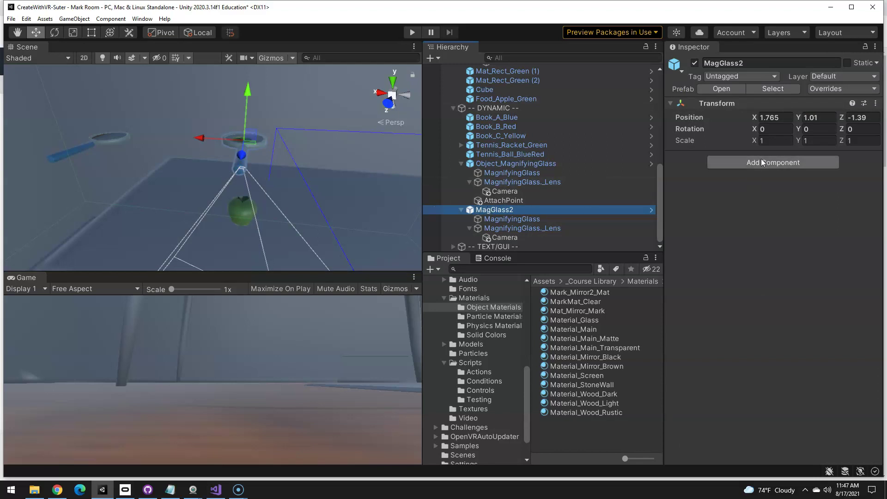
Step: Add an XR Grab Interactable component to MagGlass2 and start a Play-mode test
left_click(760, 162)
type("grab")
left_click(752, 204)
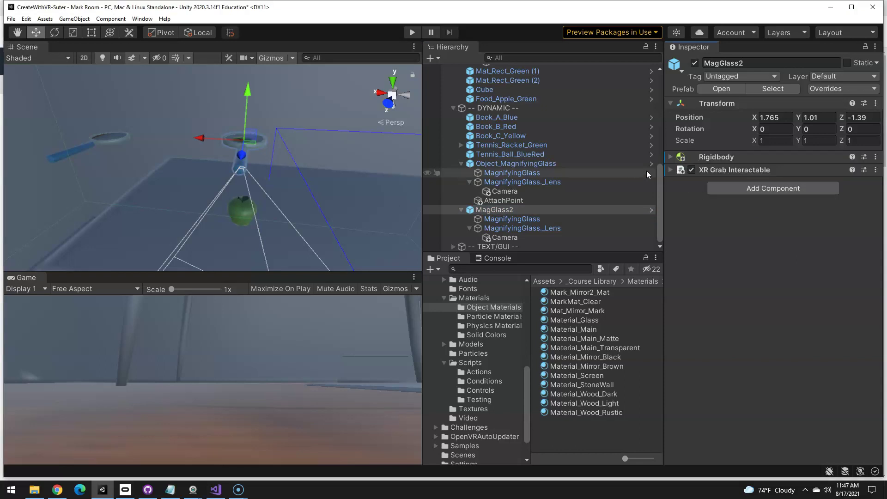
left_click(671, 170)
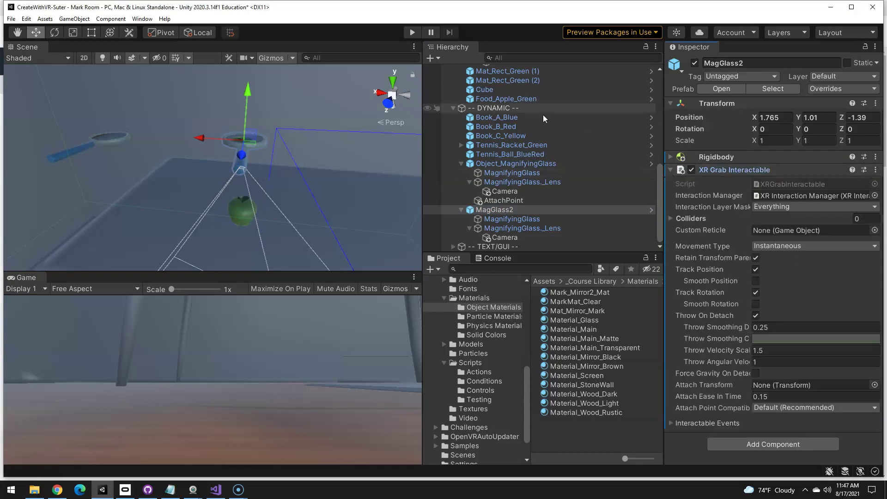
left_click(412, 32)
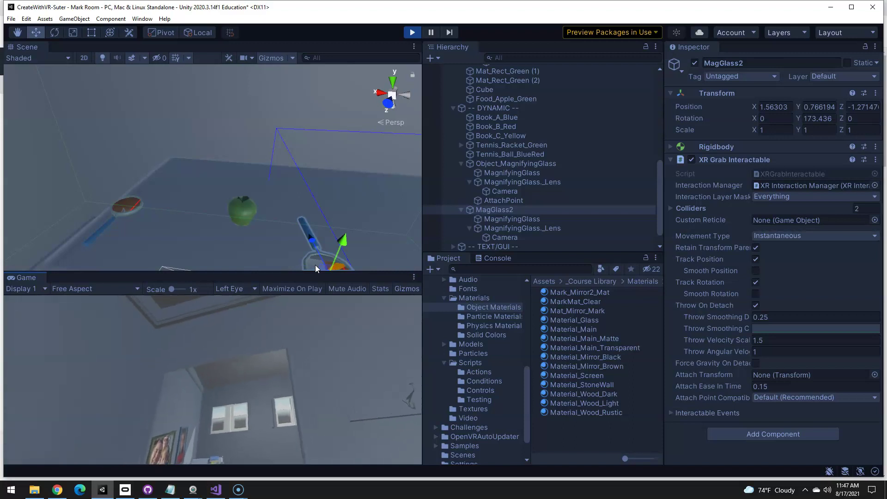
Step: Stop Play and create an empty child 'AttachPoint' under MagGlass2, moved to Z 0.123
left_click(411, 32)
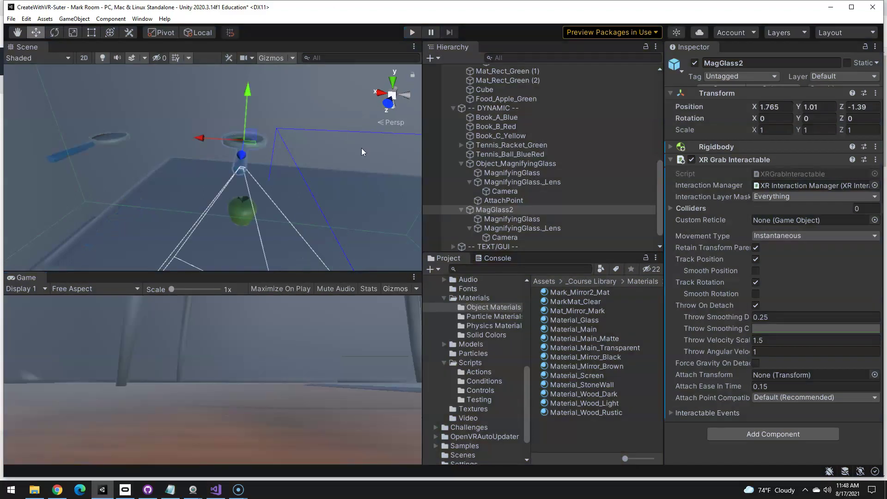
right_click(498, 210)
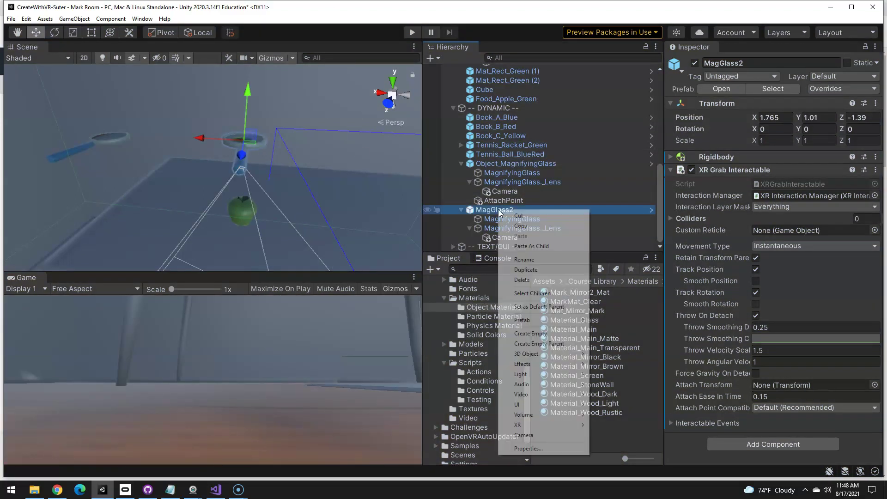
left_click(527, 333)
type("GrabP")
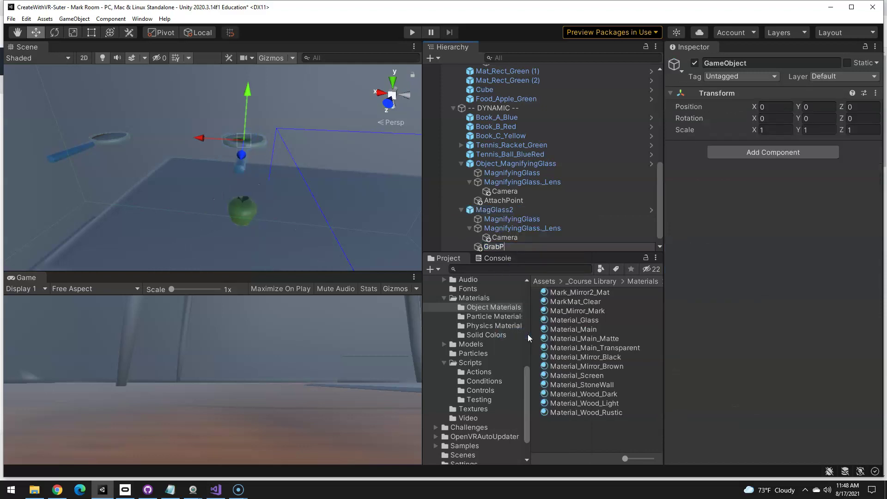
type("oin")
key("BackSpace")
key("BackSpace")
key("BackSpace")
key("BackSpace")
key("BackSpace")
key("BackSpace")
key("BackSpace")
key("BackSpace")
type("AttachPoint")
key("Return")
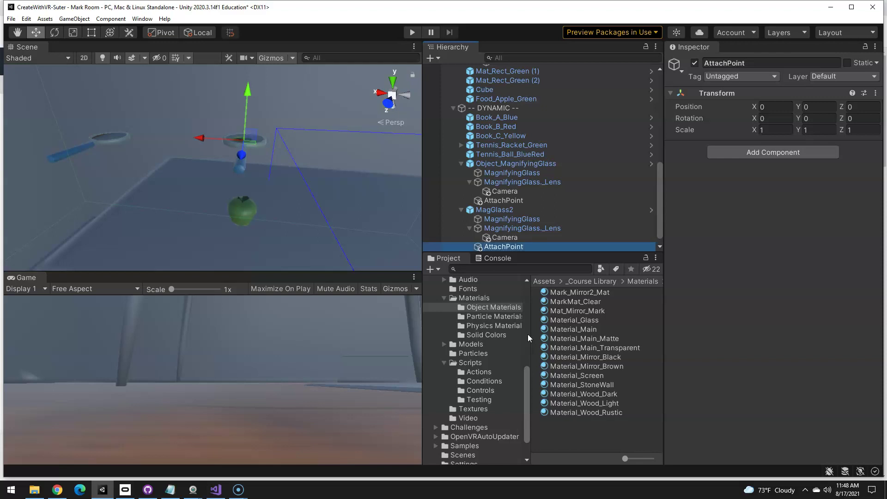
middle_click_drag(306, 101, 301, 103)
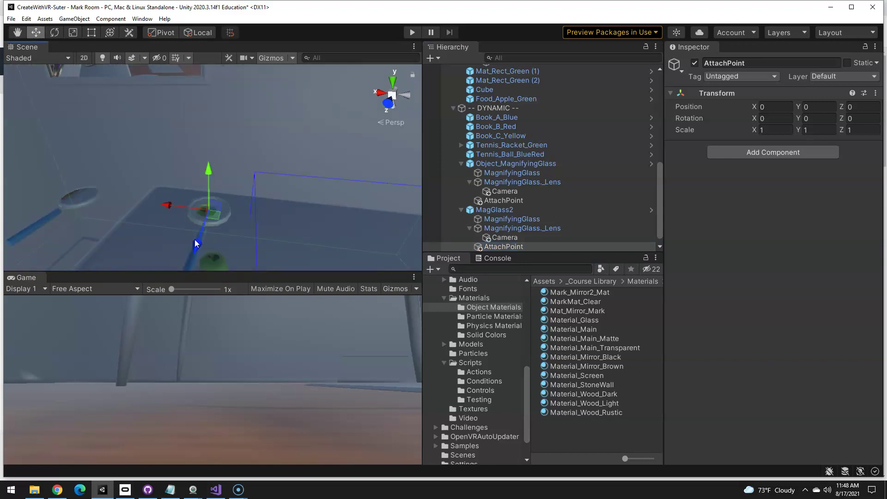
left_click_drag(195, 243, 184, 301)
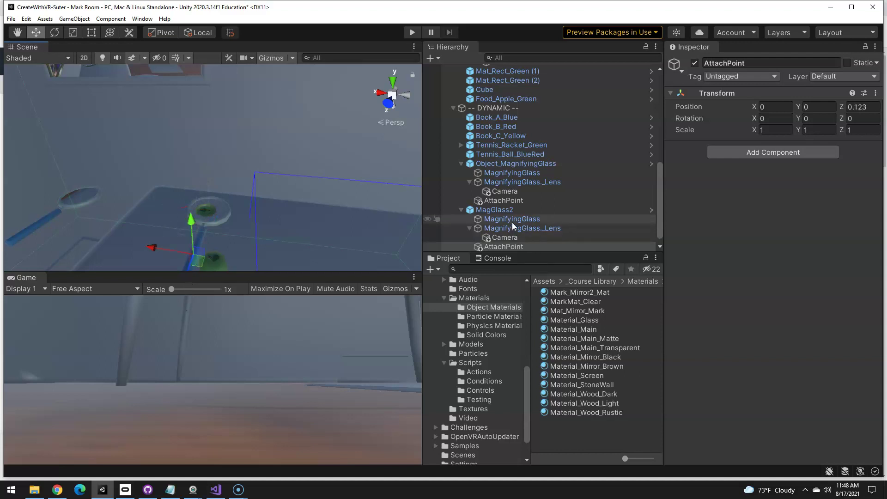
Step: Assign AttachPoint as the Attach Transform of MagGlass2's XR Grab Interactable
left_click(495, 211)
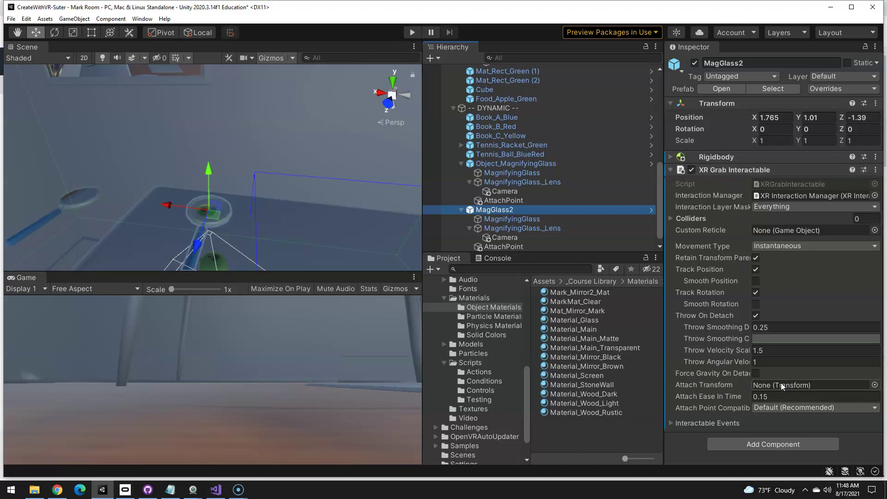
left_click(498, 245)
left_click_drag(498, 245, 766, 388)
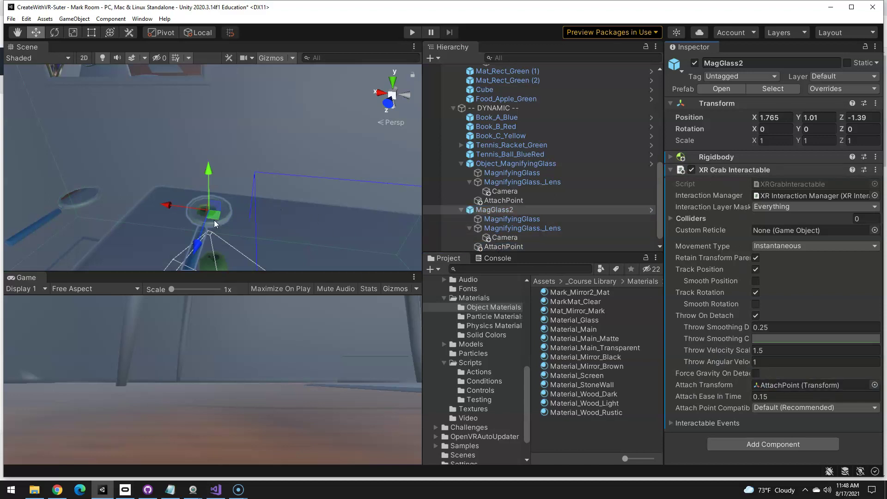
Step: Set the second lens camera's Rotation Y to 180 and start a test run
left_click(504, 238)
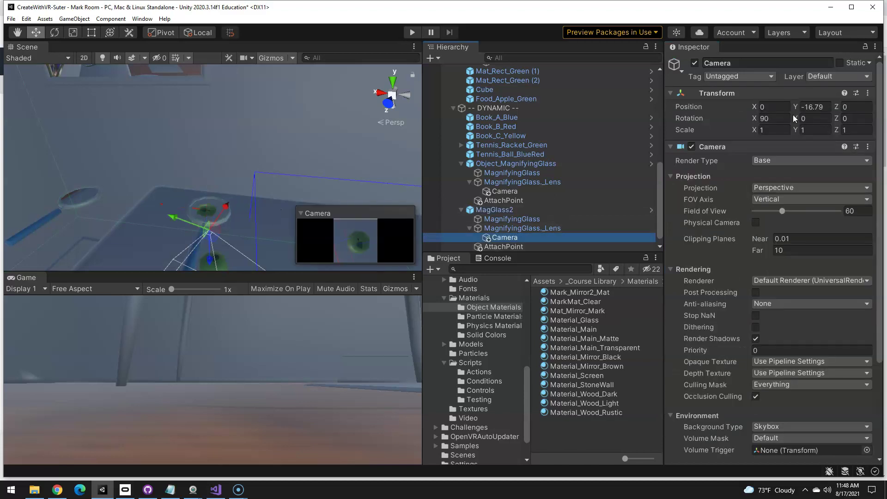
right_click_drag(300, 123, 269, 202)
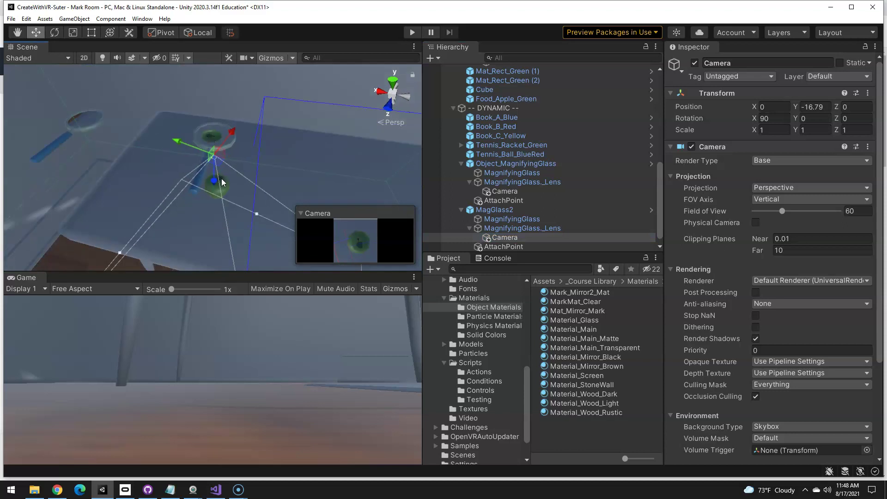
right_click_drag(234, 188, 253, 205)
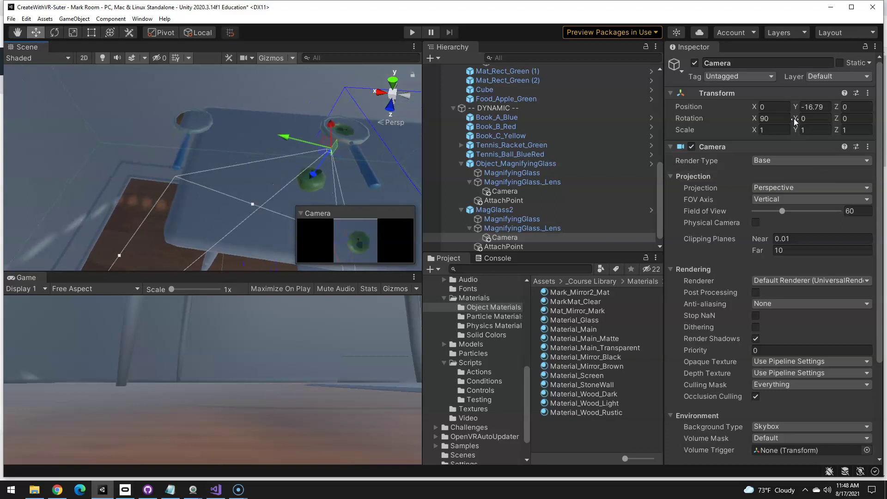
left_click_drag(795, 121, 850, 121)
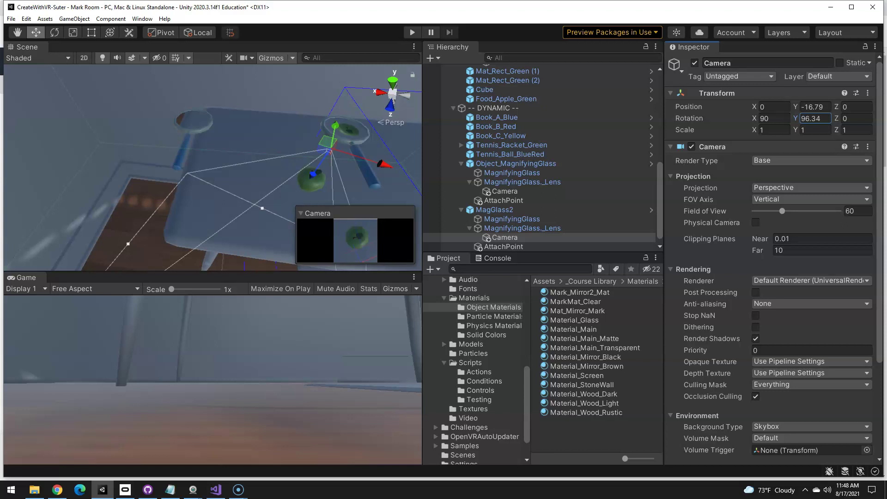
left_click(811, 119)
type("180")
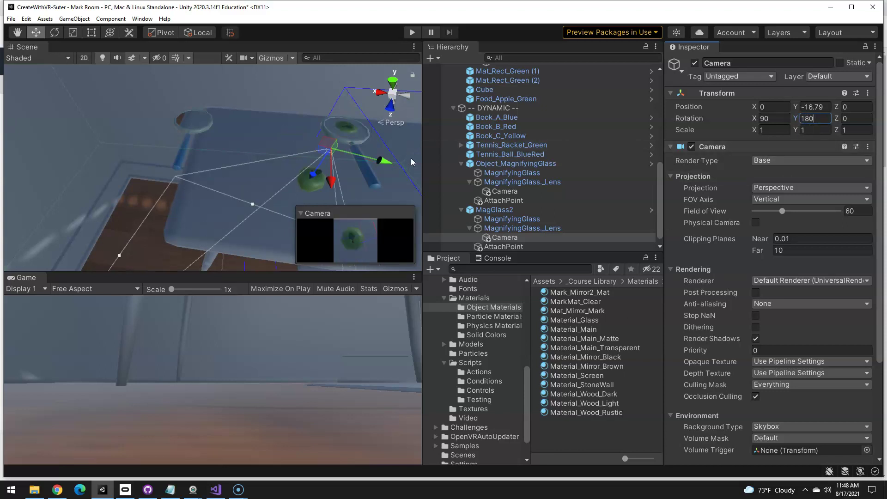
left_click(409, 32)
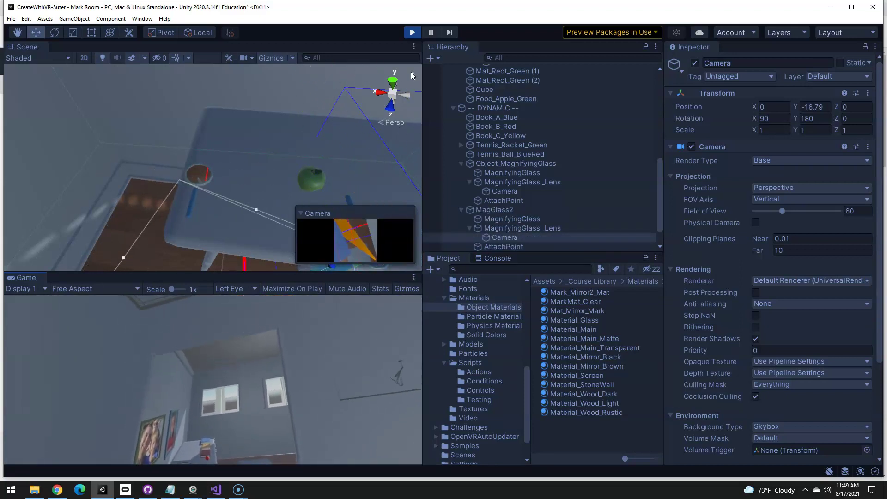
Step: Stop Play mode with Ctrl+P after testing the magnifying glasses
key("ctrl+p")
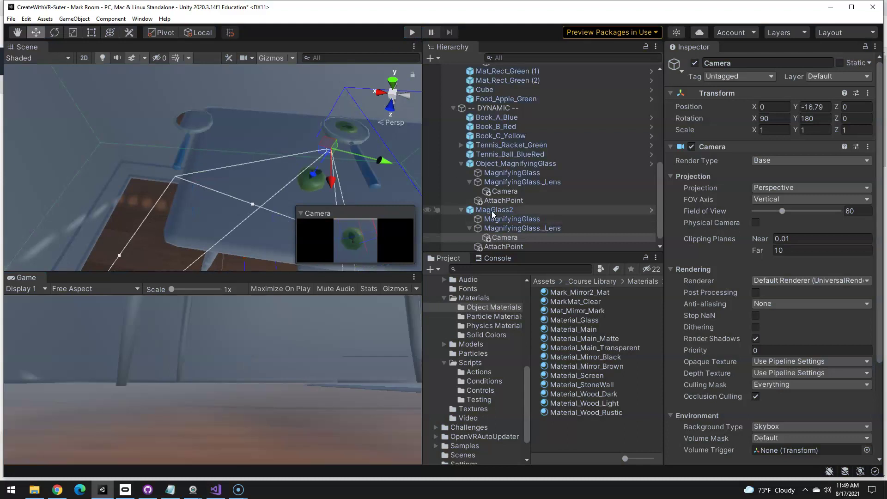
Step: Set MagGlass2's AttachPoint rotation Y to 180 and start a play-mode test
left_click(502, 247)
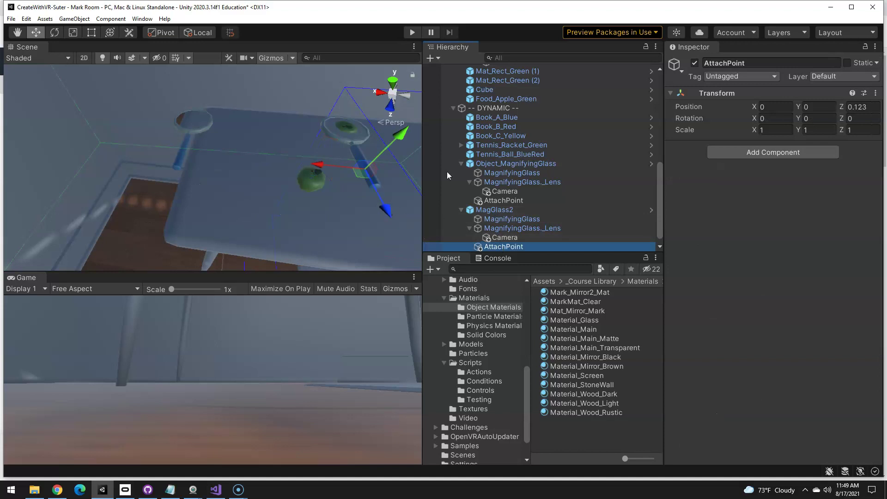
left_click(817, 119)
type("25.62")
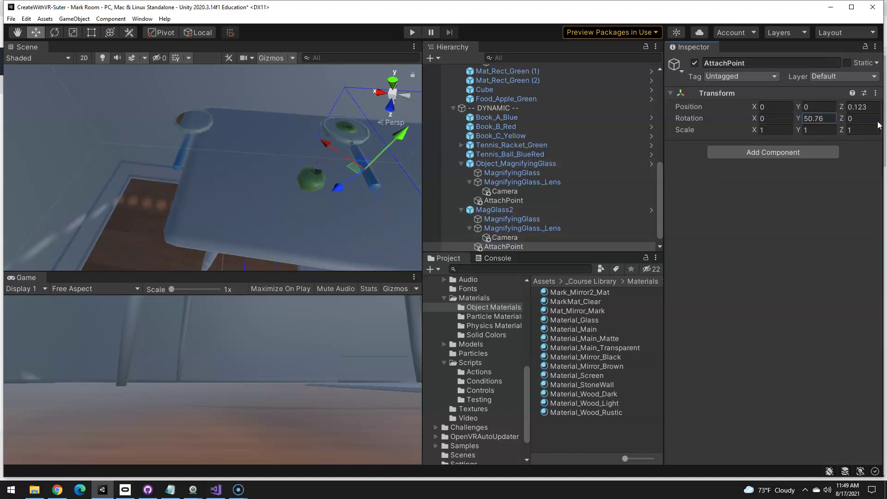
key("BackSpace")
key("BackSpace")
key("BackSpace")
key("BackSpace")
key("BackSpace")
type("185.13")
key("BackSpace")
key("BackSpace")
type("97")
left_click(827, 118)
type("180")
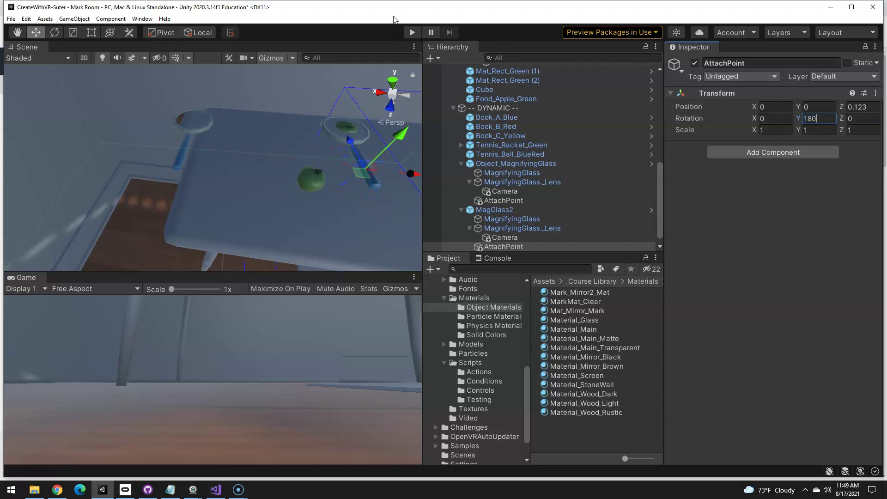
left_click(420, 32)
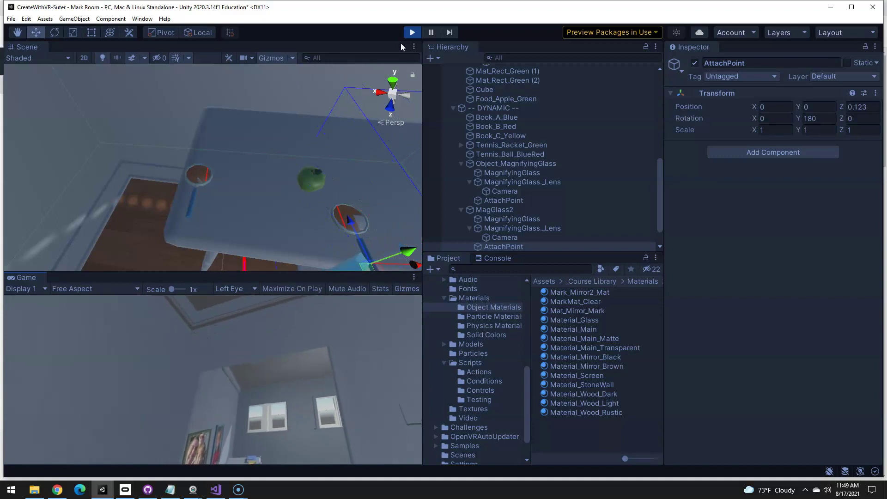
Step: Exit play mode with Ctrl+P to return to scene editing
key("ctrl+p")
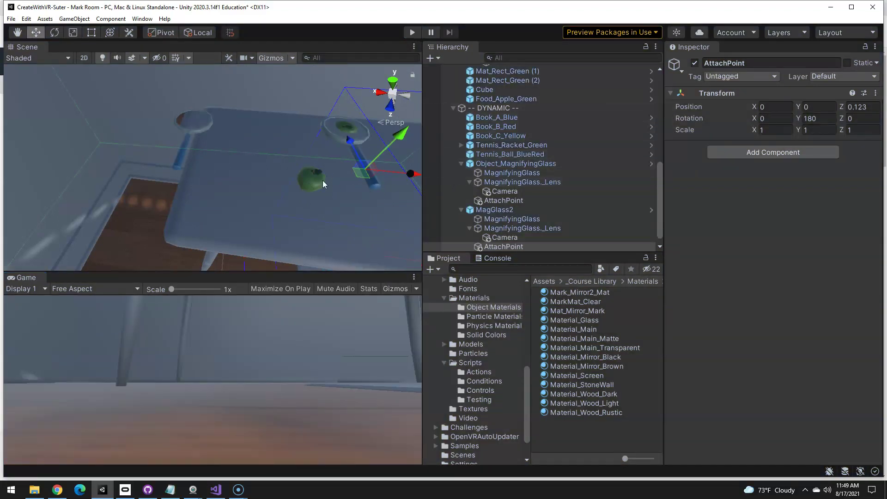
Step: Select the first magnifying glass's lens and expand its Mirror Mat Change component
left_click(498, 164)
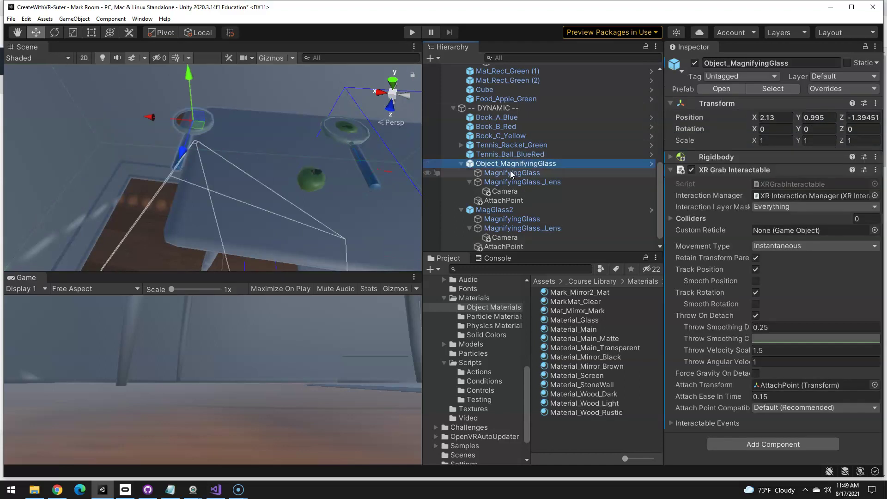
left_click(671, 170)
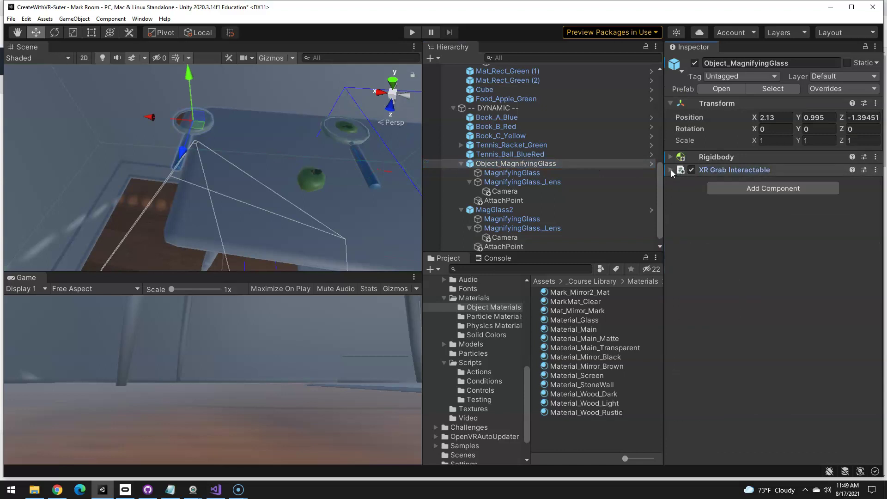
left_click(536, 182)
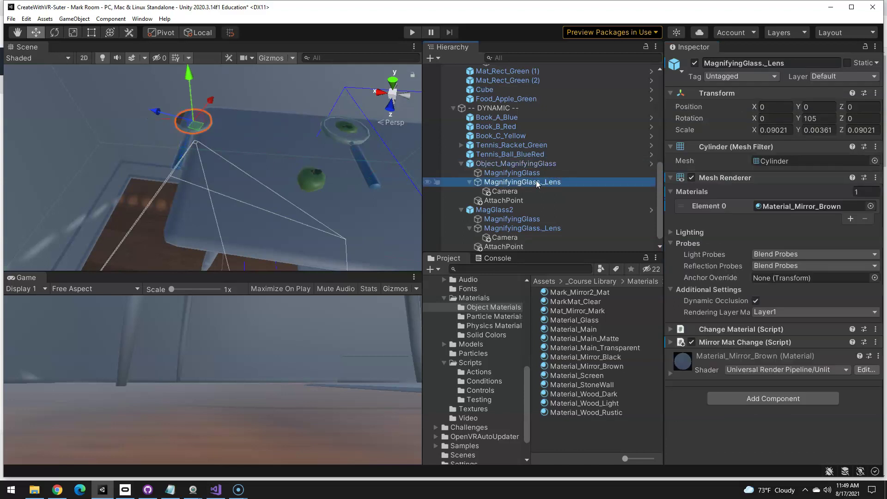
left_click(670, 343)
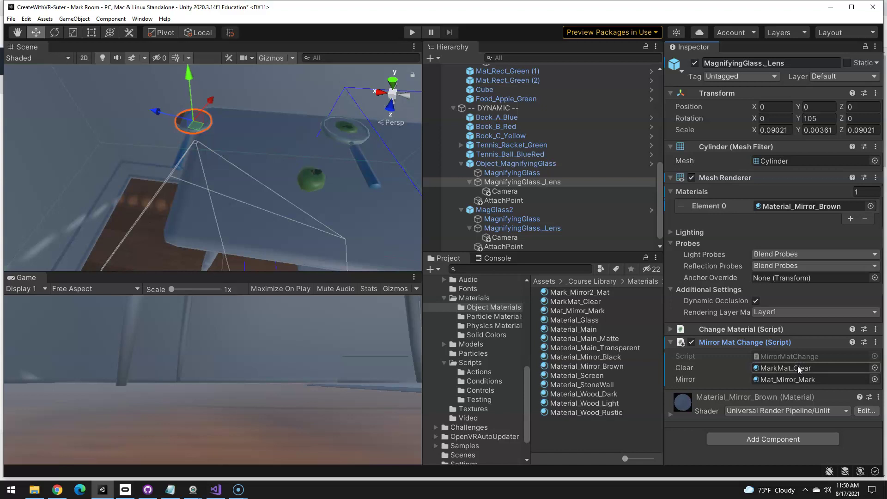
Step: Inspect the MarkMat_Clear and Mat_Mirror_Mark materials, then open the MirrorMatChange script
left_click(772, 368)
left_click(567, 301)
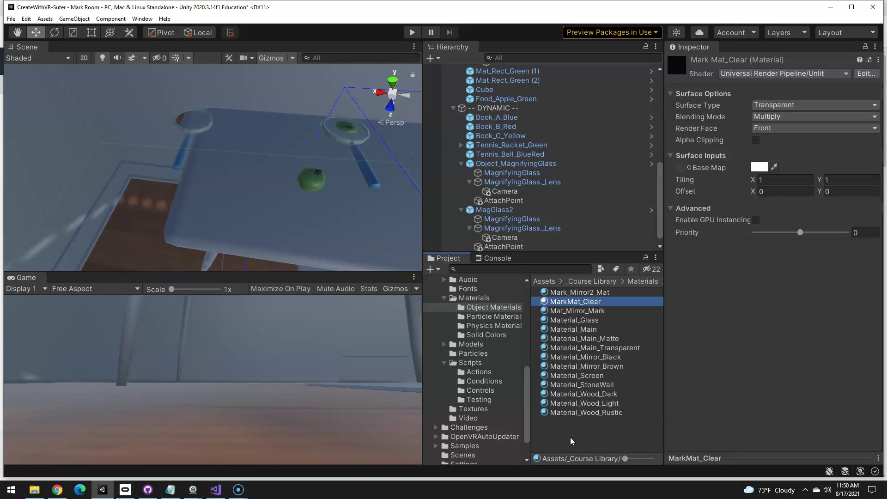
left_click(579, 311)
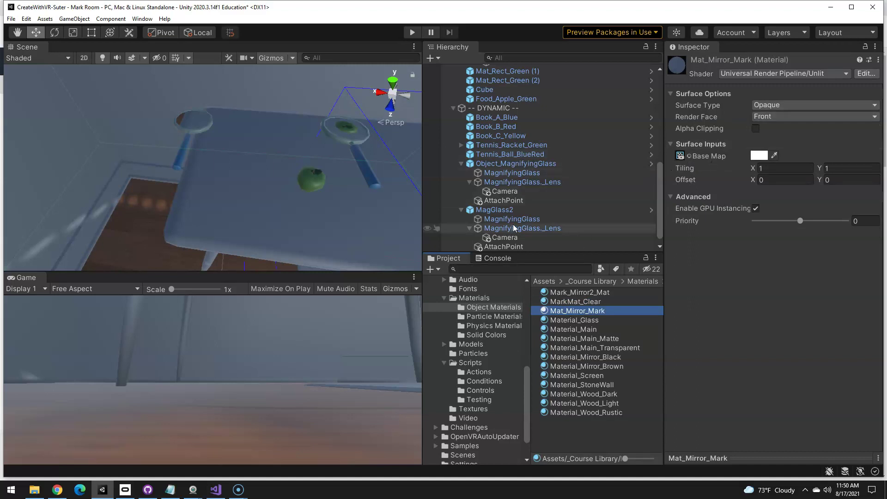
left_click(506, 184)
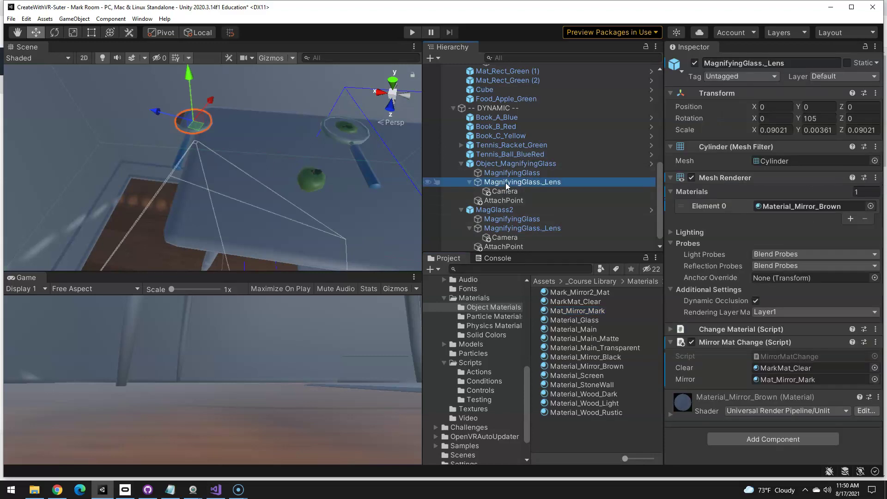
double_click(780, 355)
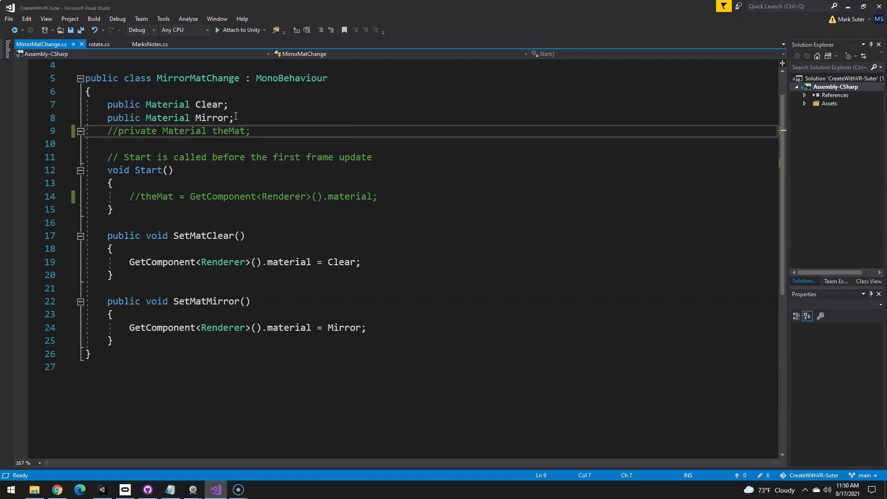
Step: Review the SetMatClear and SetMatMirror methods in MirrorMatChange.cs, then return to Unity
left_click_drag(113, 235, 245, 235)
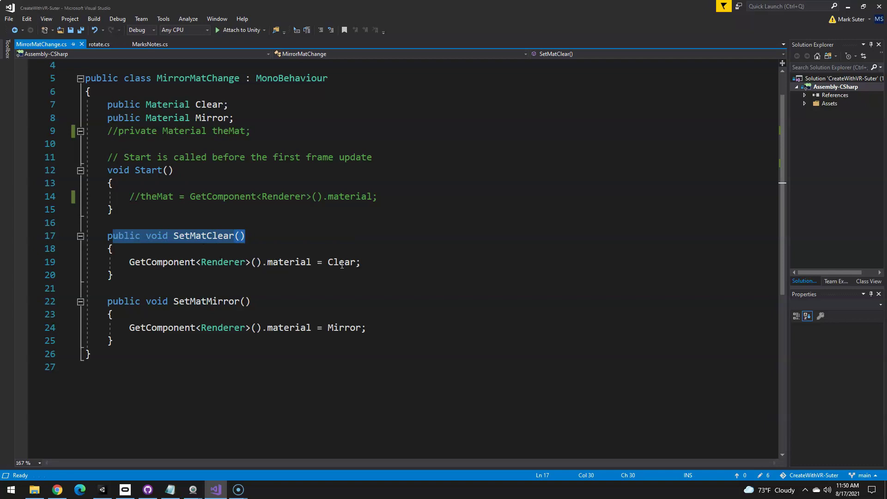
left_click_drag(179, 301, 245, 302)
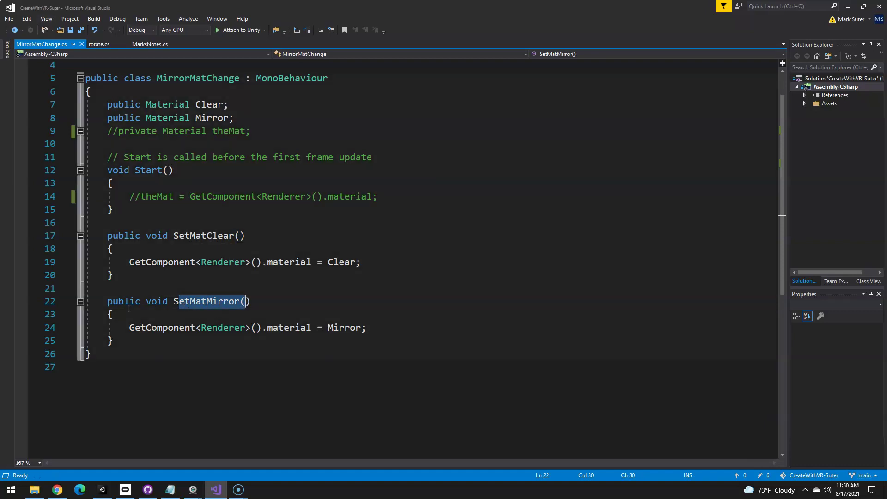
left_click(103, 489)
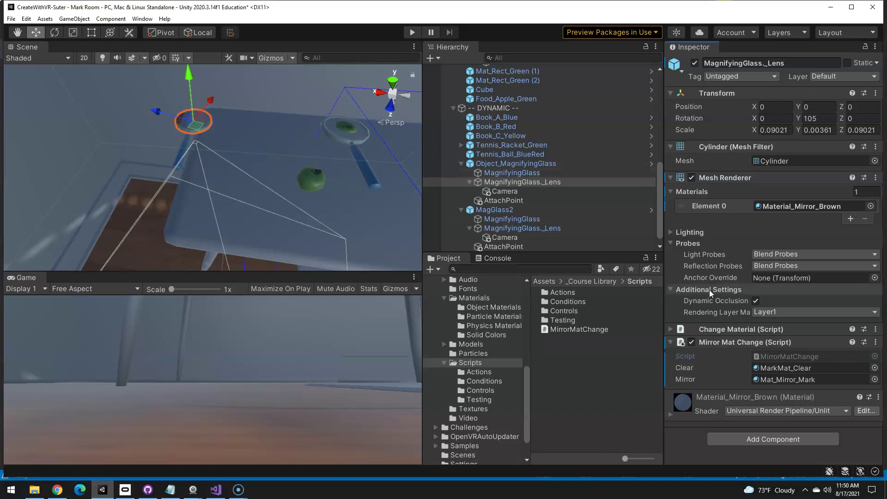
Step: Add a response slot to Object_MagnifyingGlass's Select Entered and Select Exited grab events
left_click(502, 164)
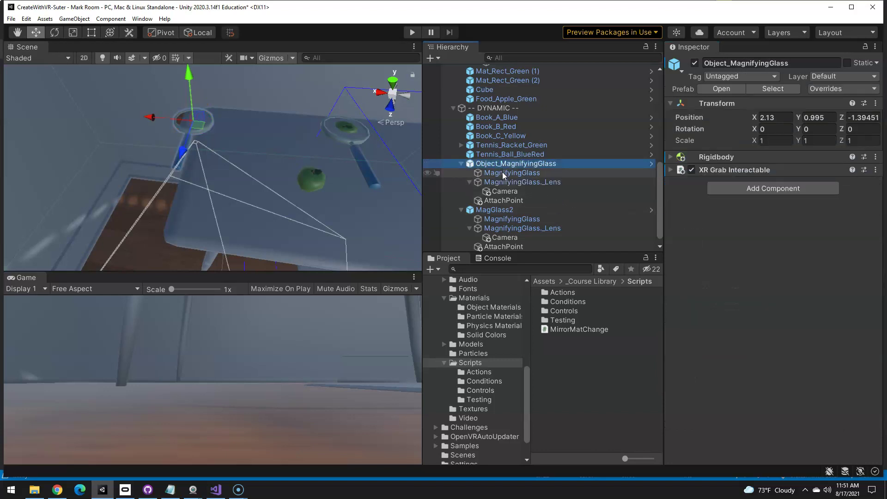
left_click(688, 171)
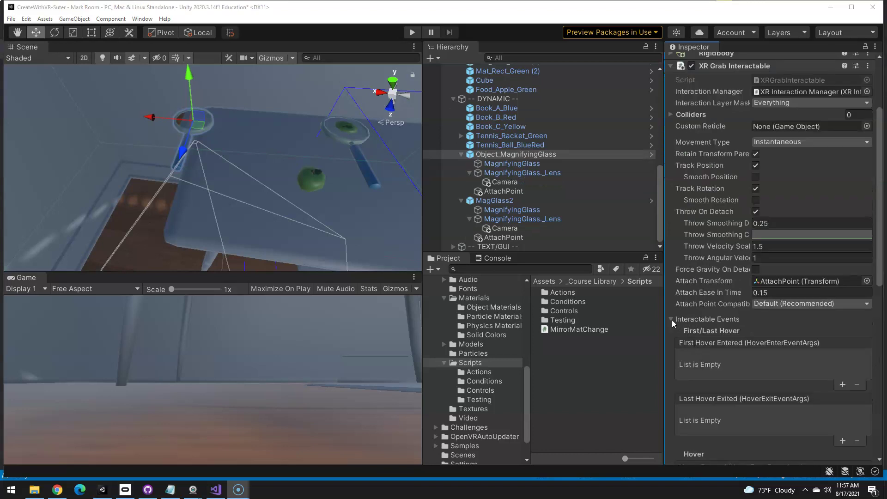
left_click(672, 319)
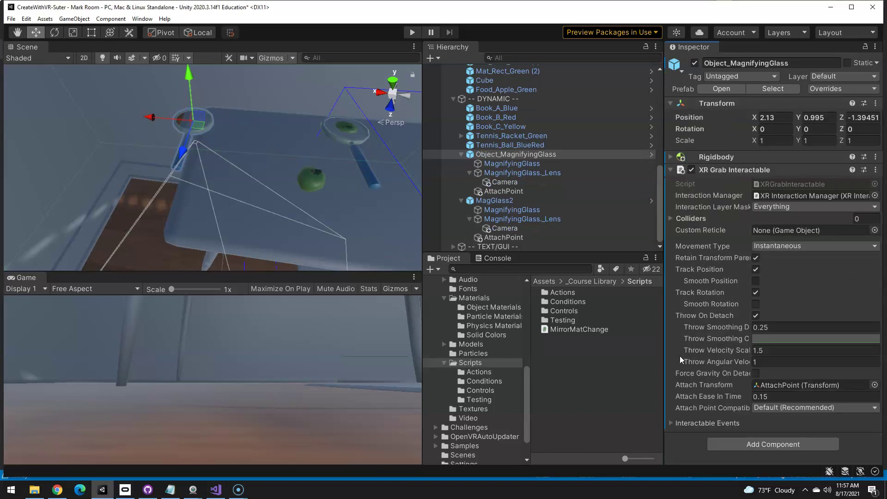
left_click(671, 423)
scroll(688, 323, "down", 10)
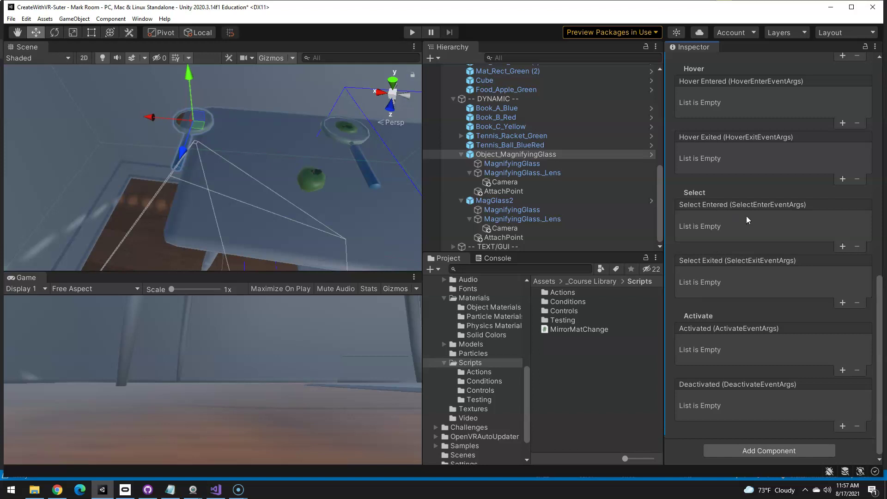
left_click(842, 246)
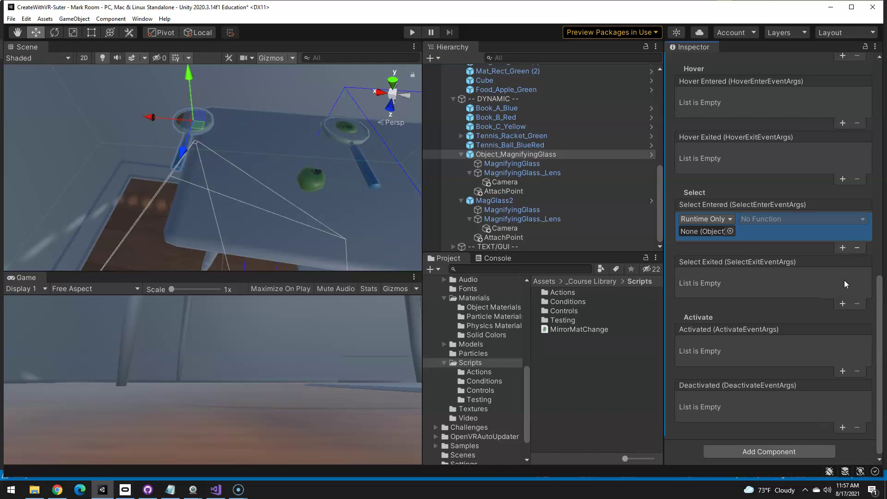
left_click(842, 303)
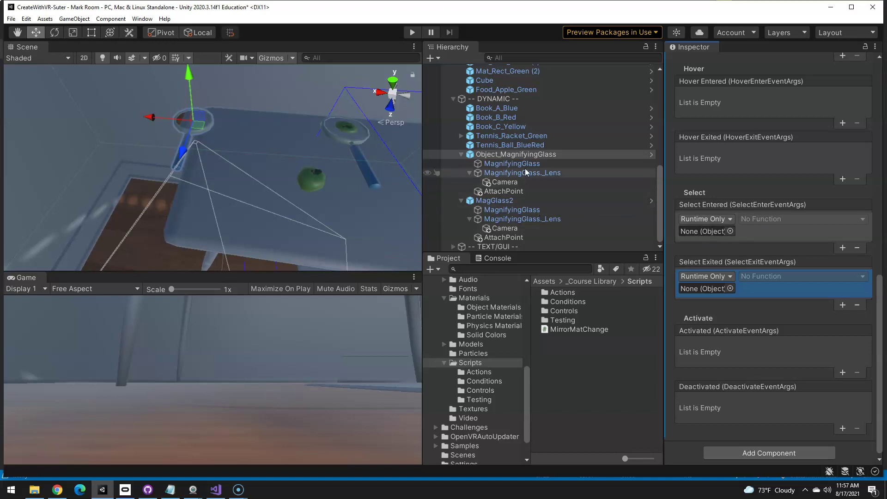
Step: Make Select Entered call MirrorMatChange.SetMatMirror on the lens
left_click_drag(527, 174, 694, 231)
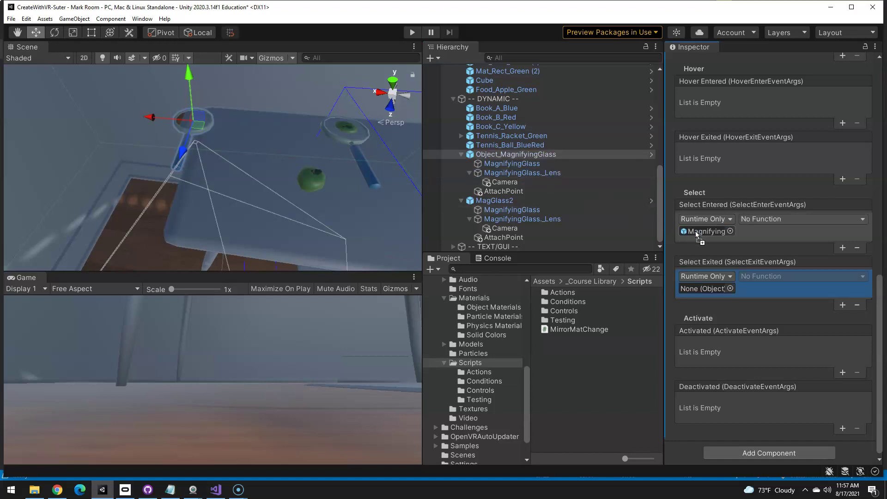
left_click(765, 218)
mouse_move(779, 296)
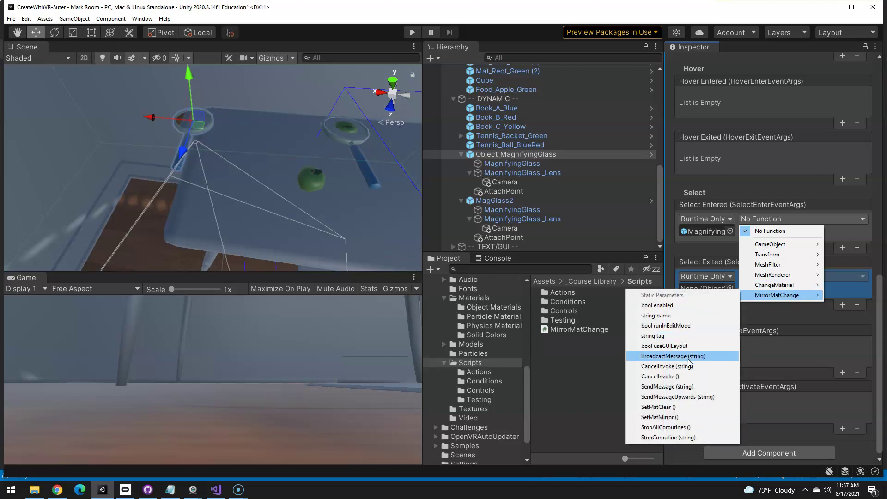
left_click(688, 418)
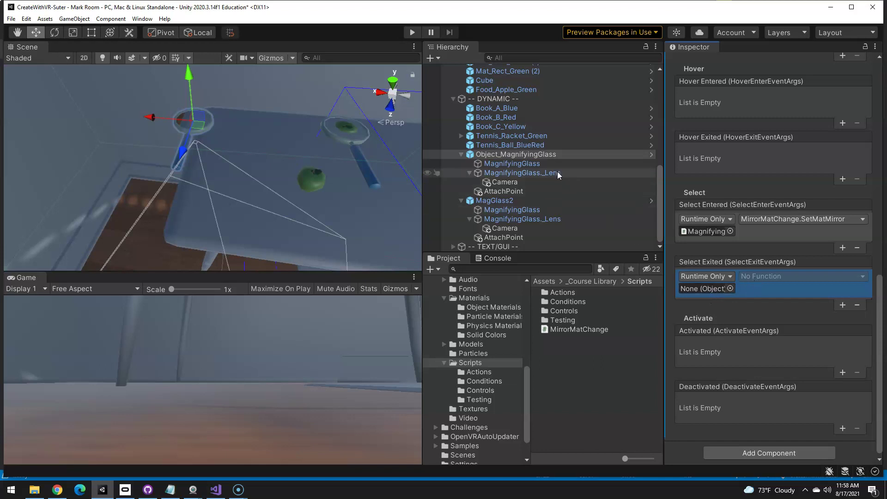
Step: Make Select Exited call MirrorMatChange.SetMatClear on the lens
left_click_drag(532, 173, 702, 287)
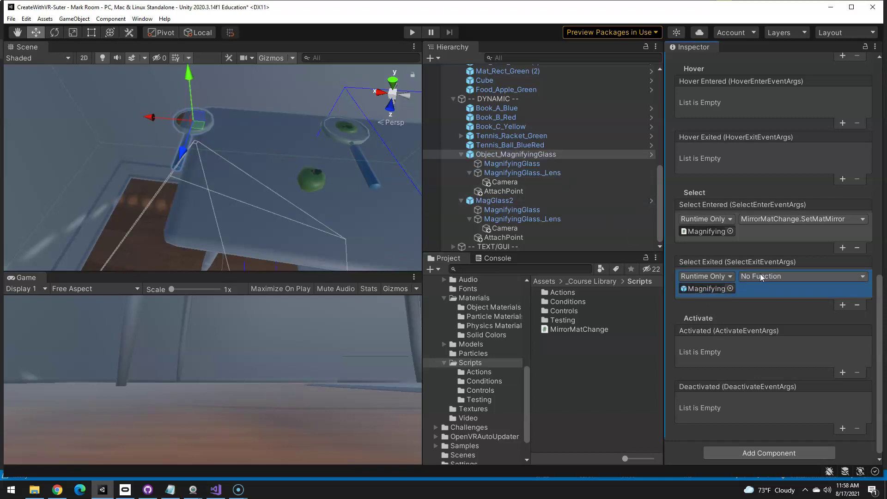
left_click(788, 277)
mouse_move(779, 354)
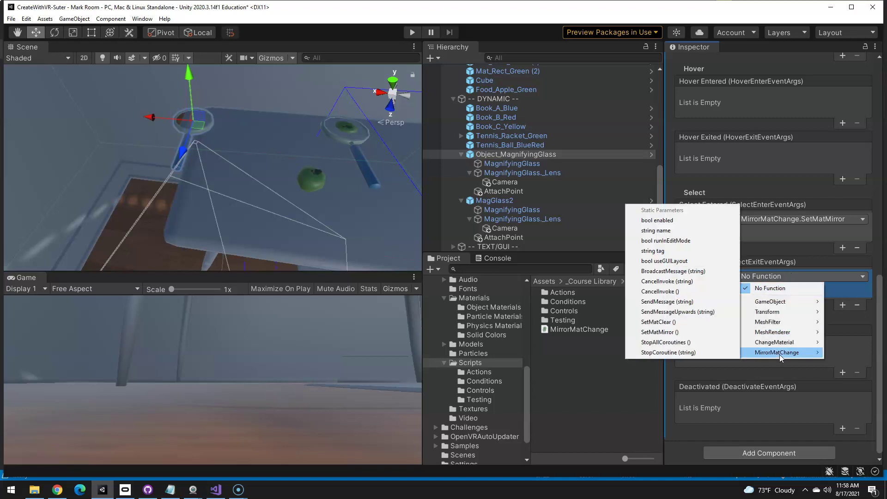
left_click(674, 322)
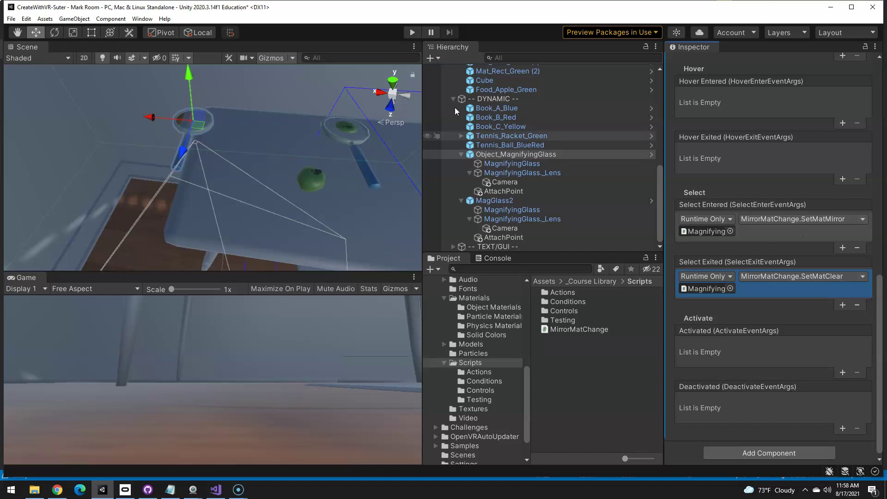
Step: Enter play mode to test the lens switching to mirror on grab
left_click(411, 31)
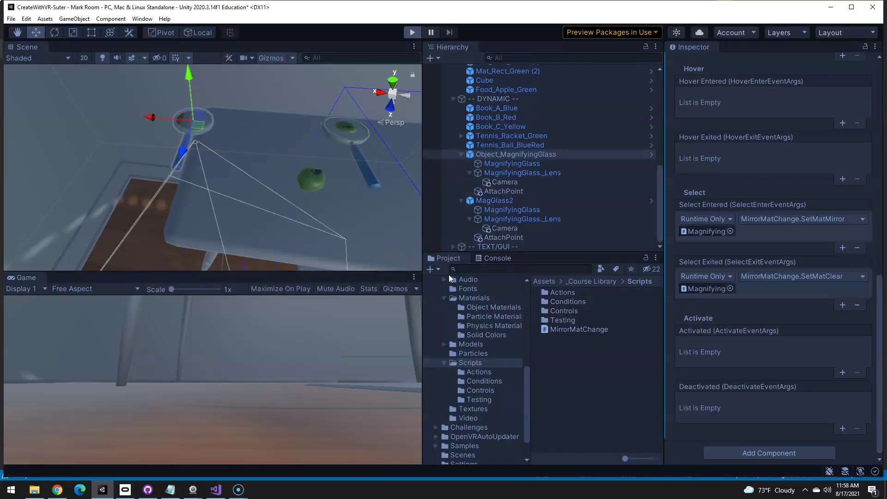